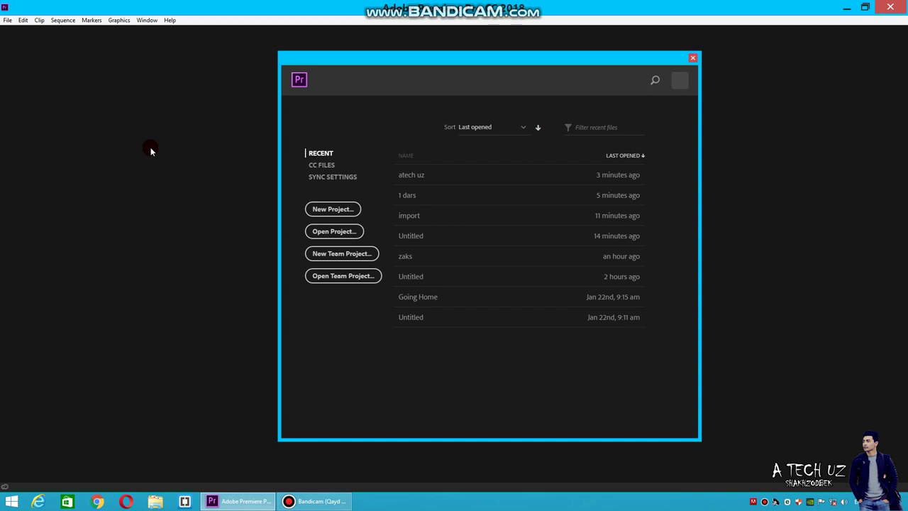
Create a new project named 'A tech uz' and confirm it.
left_click(334, 213)
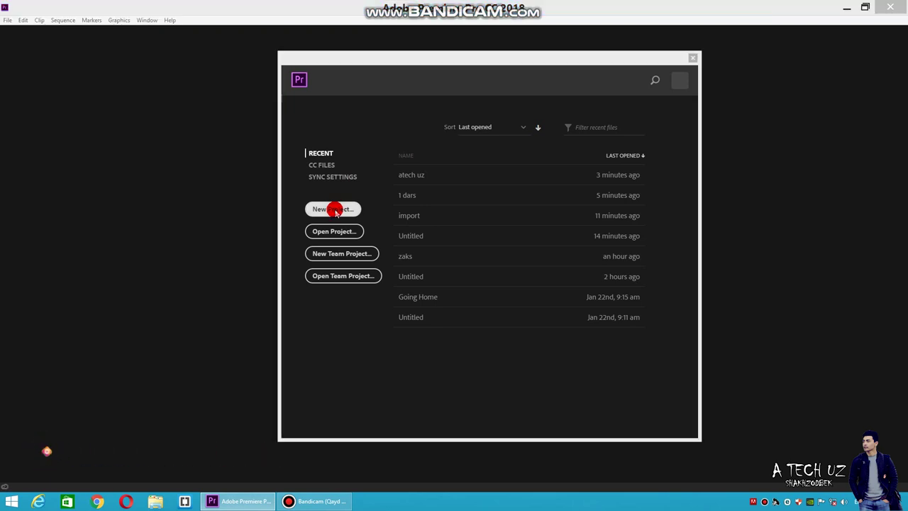
left_click(378, 112)
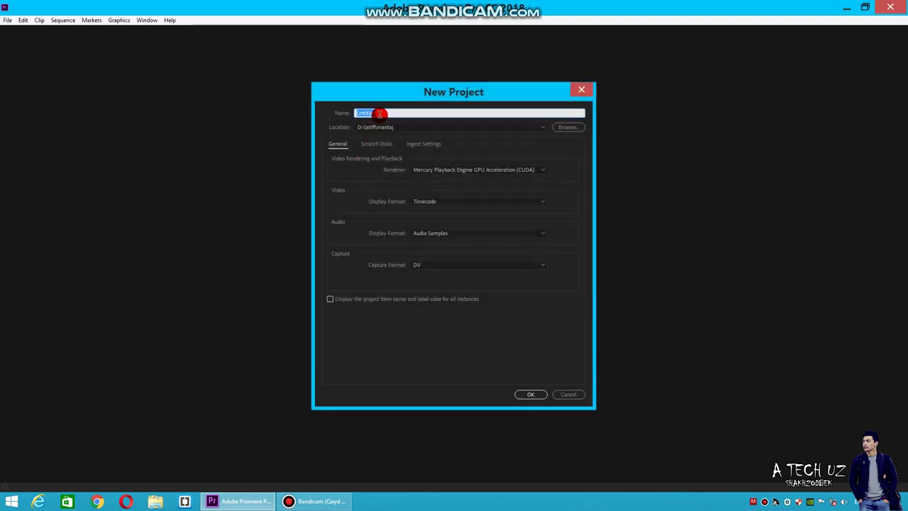
type("A tech uz")
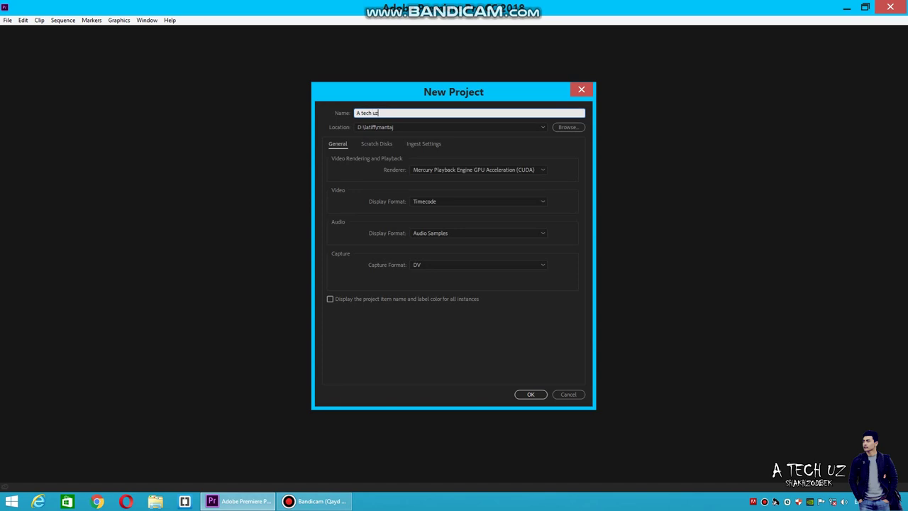
left_click(533, 394)
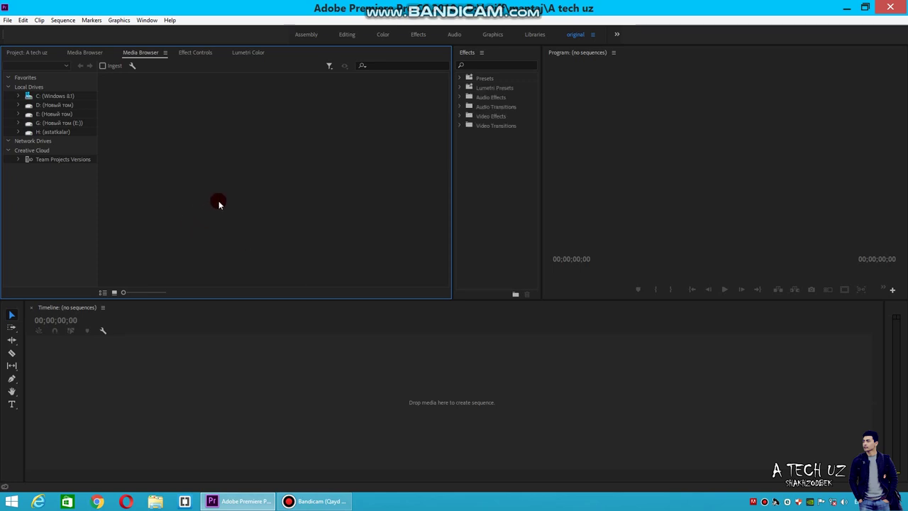
Switch from the Media Browser to the empty Project: A tech uz bin.
left_click(22, 55)
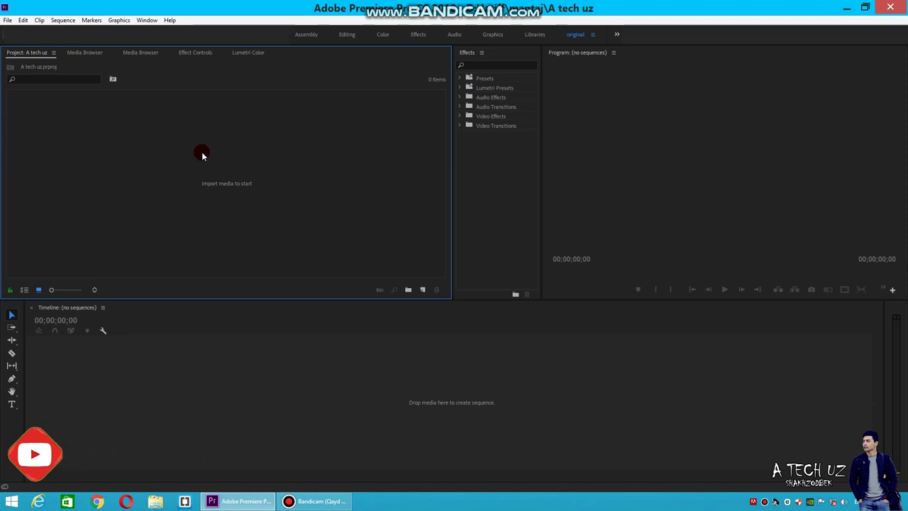
right_click(202, 152)
right_click(180, 149)
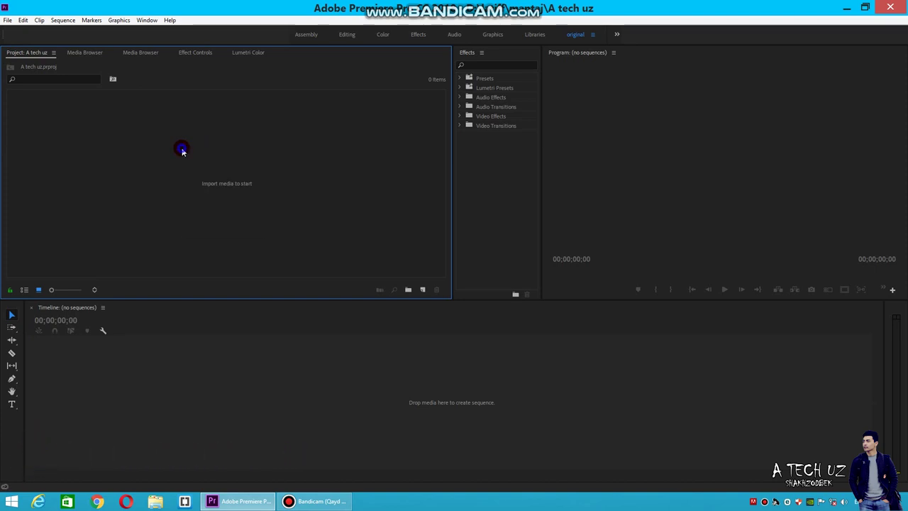
right_click(182, 149)
mouse_move(234, 189)
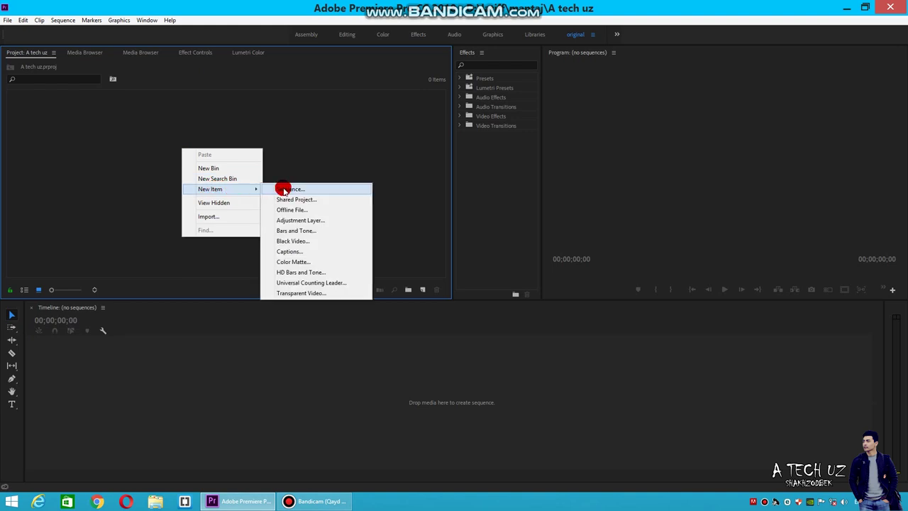
left_click(284, 189)
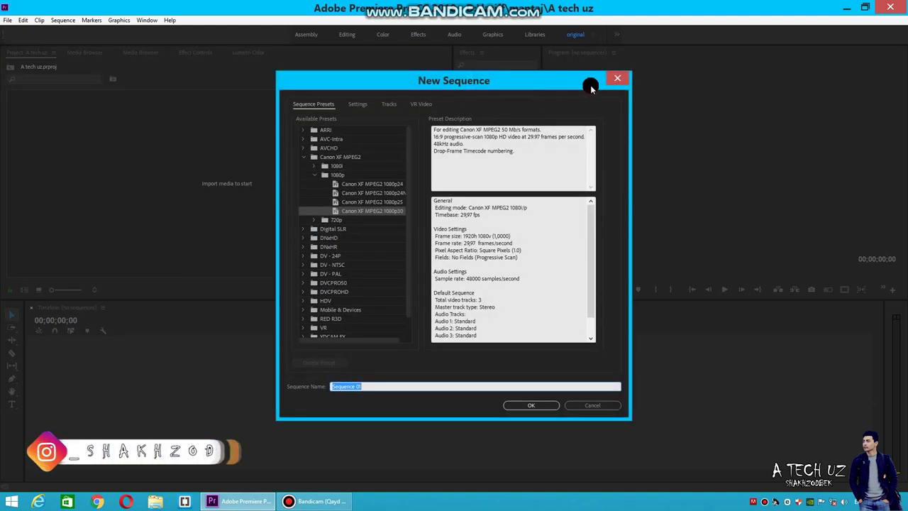
left_click(618, 80)
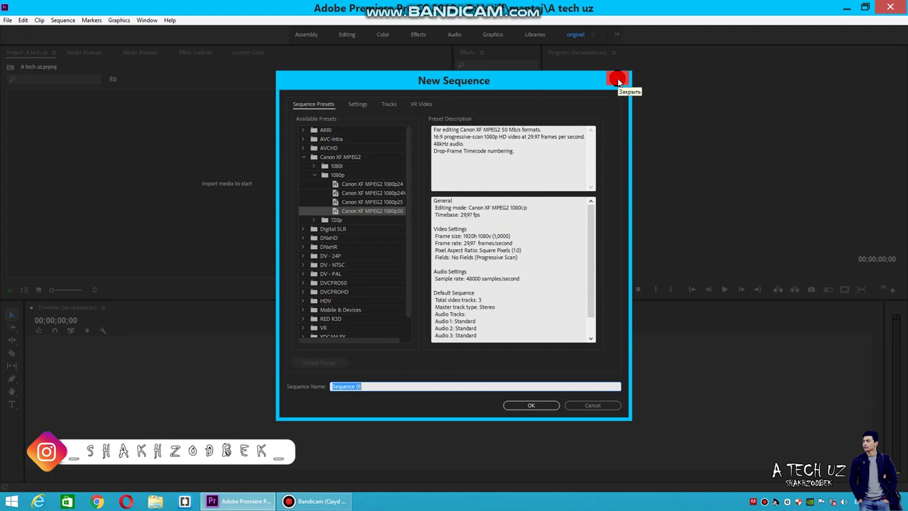
left_click(7, 20)
mouse_move(43, 32)
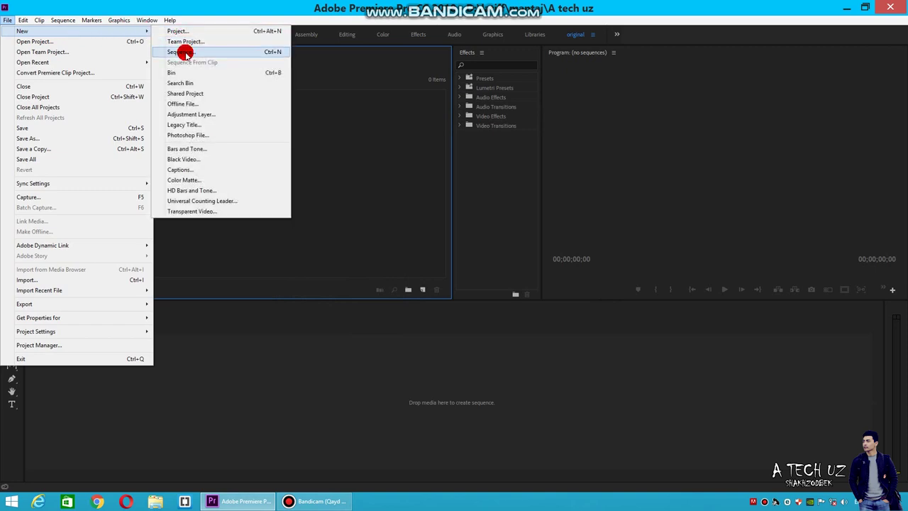
left_click(186, 54)
left_click(519, 407)
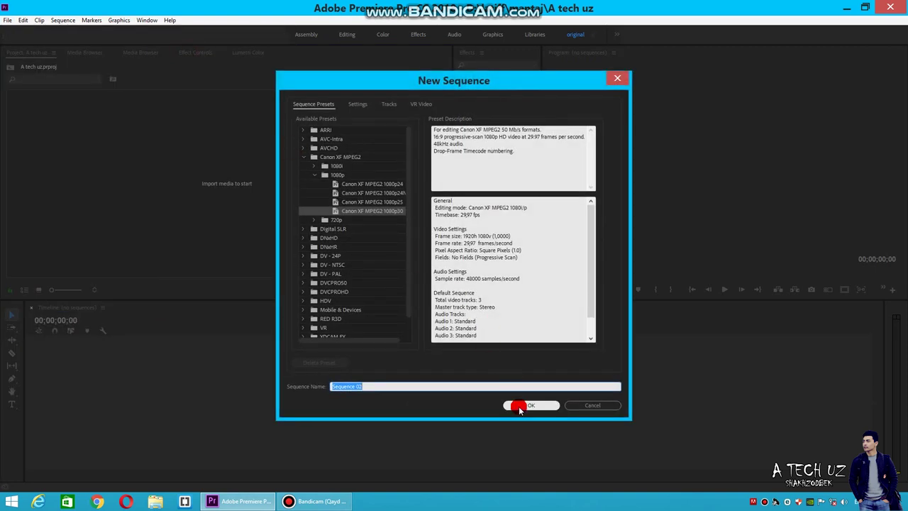
left_click(588, 407)
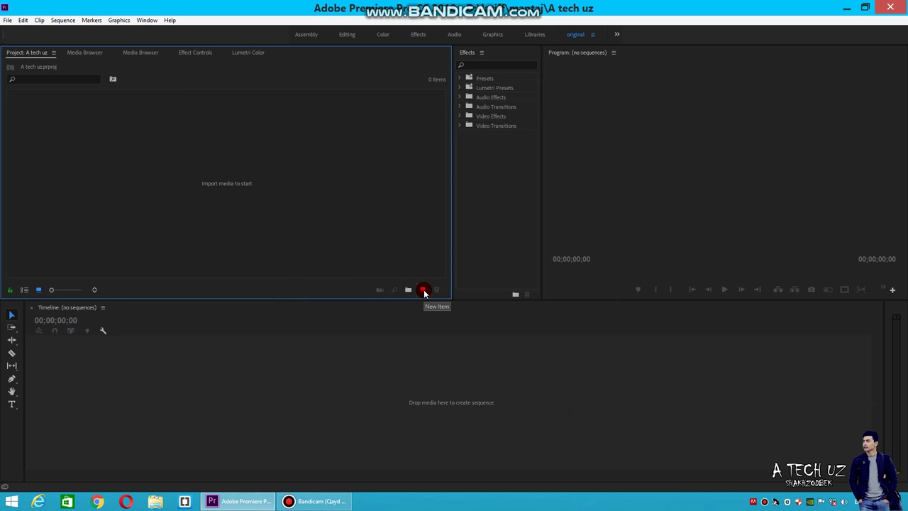
Create sequence 'a techuz' from the Canon XF MPEG2 1080p30 preset.
left_click(423, 289)
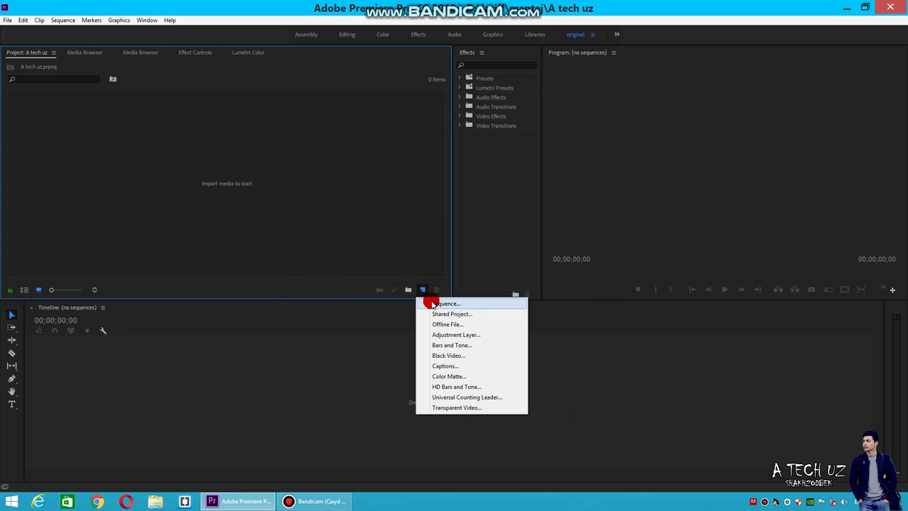
left_click(433, 304)
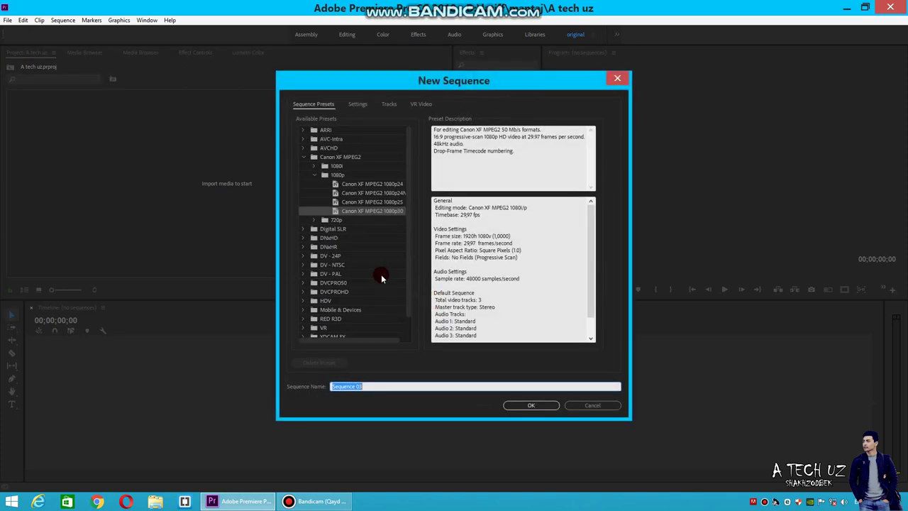
left_click(367, 385)
type("a techuz")
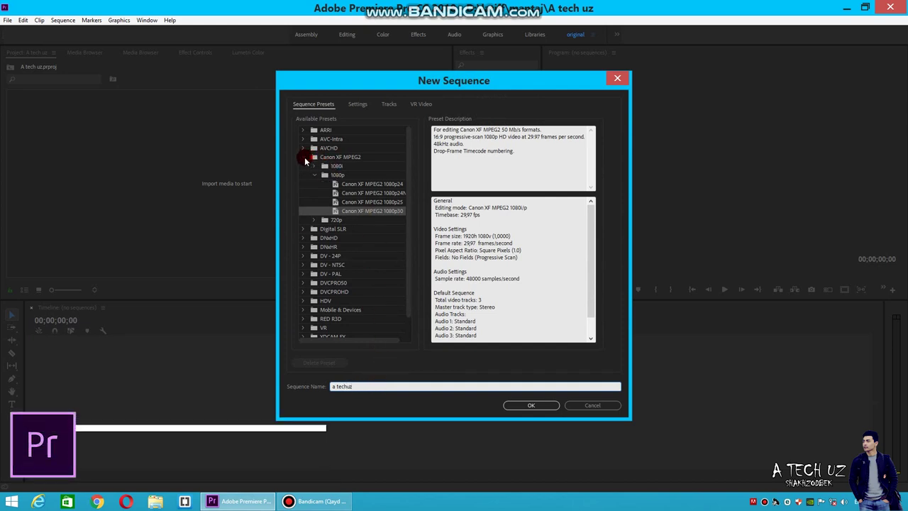
left_click(309, 157)
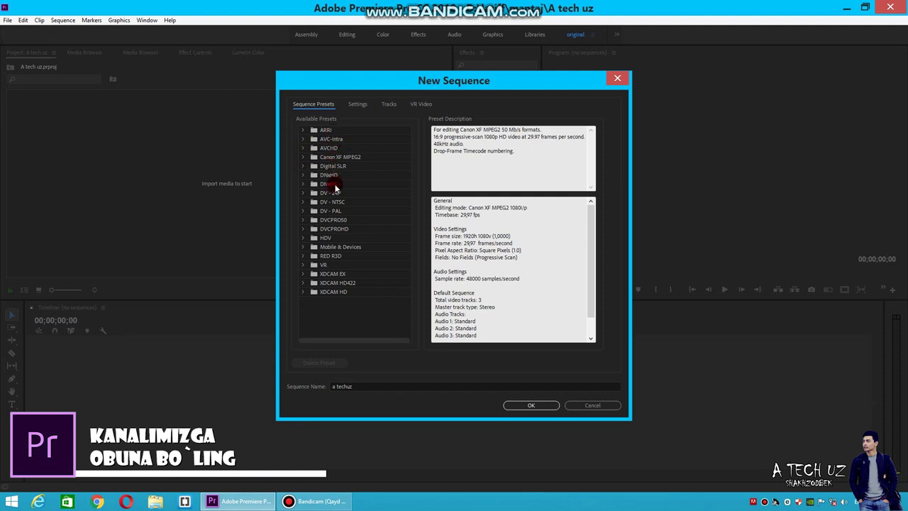
left_click(304, 157)
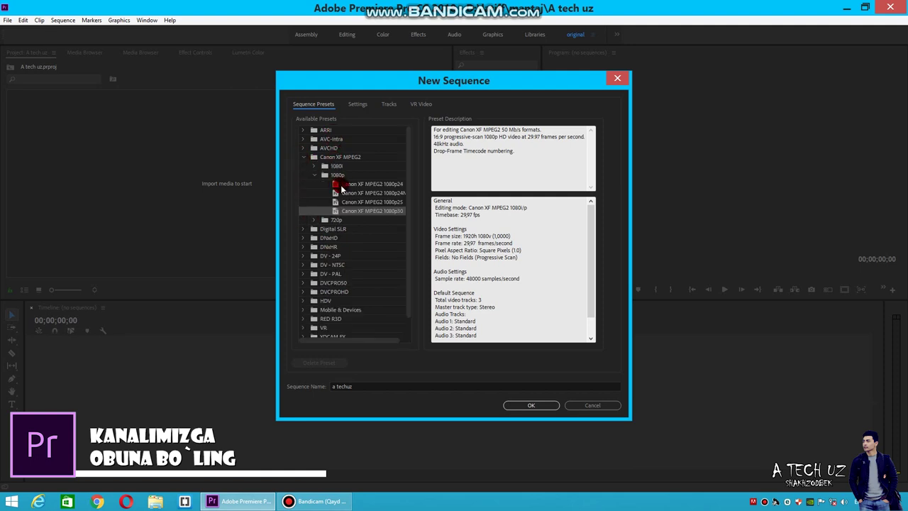
left_click(369, 213)
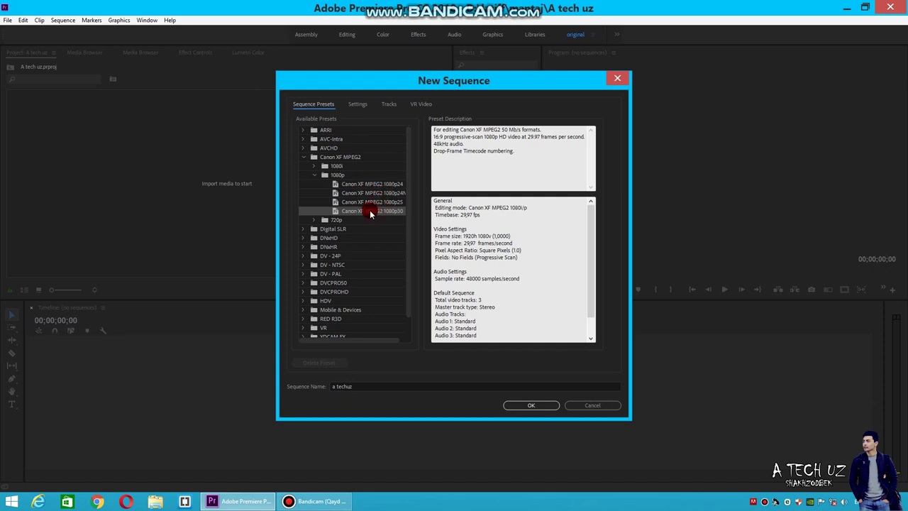
left_click(525, 406)
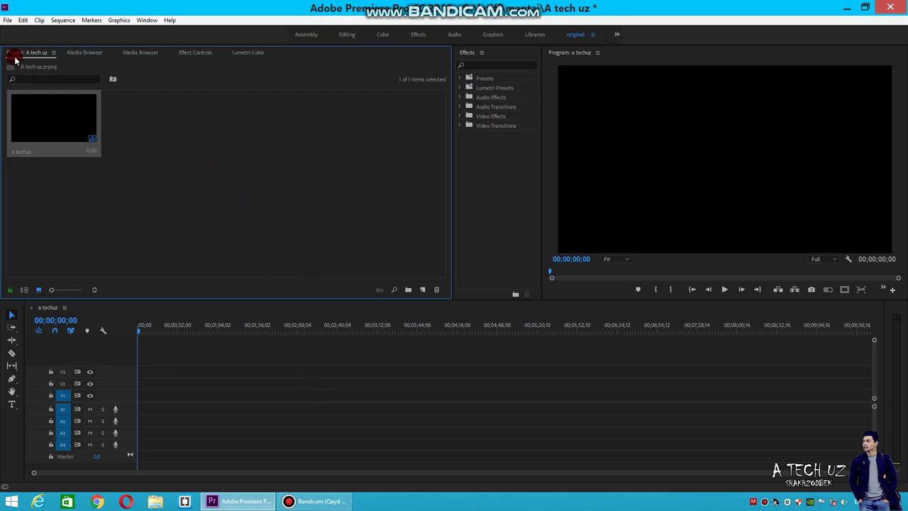
Import clips MVI_4013, 4015, 4016, 4017, 4018 and 4020 through File > Import.
double_click(265, 196)
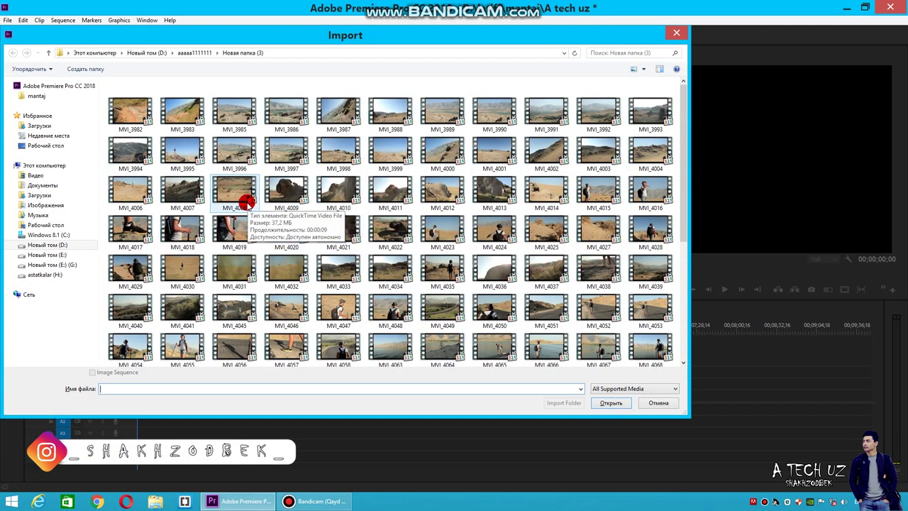
left_click(676, 33)
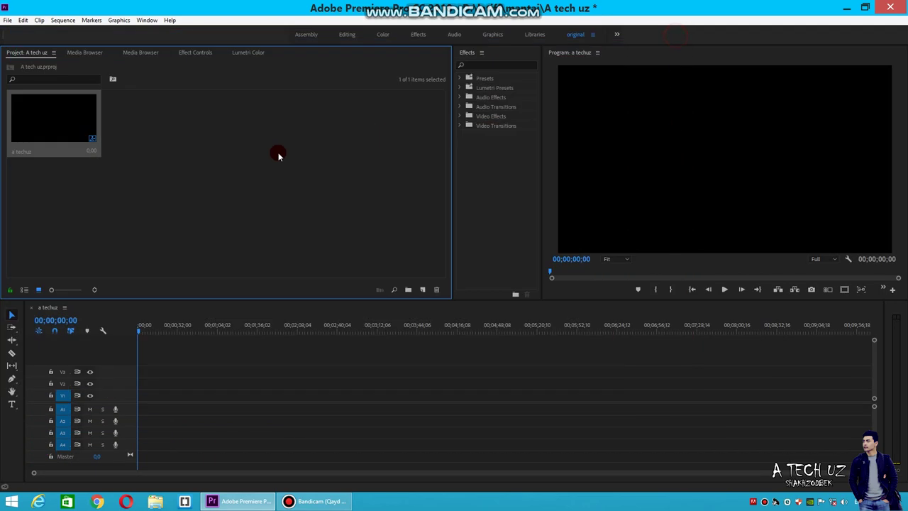
left_click(7, 20)
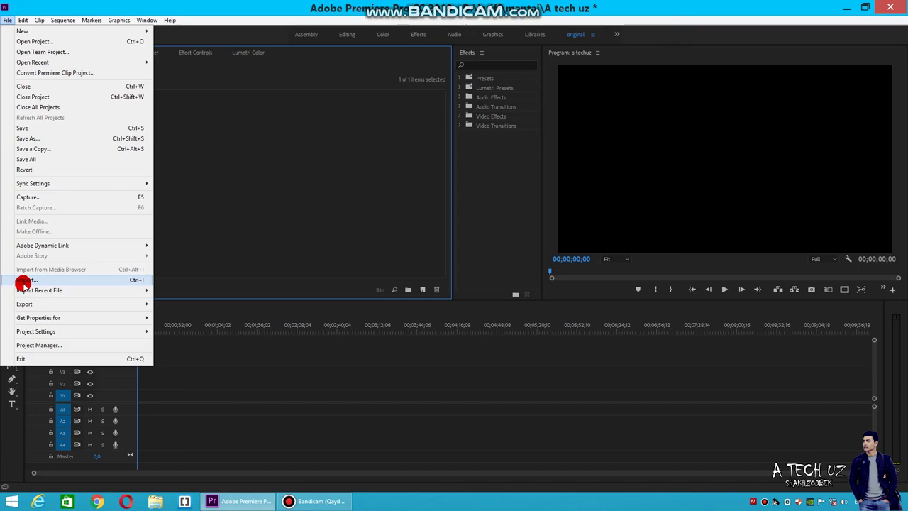
left_click(28, 281)
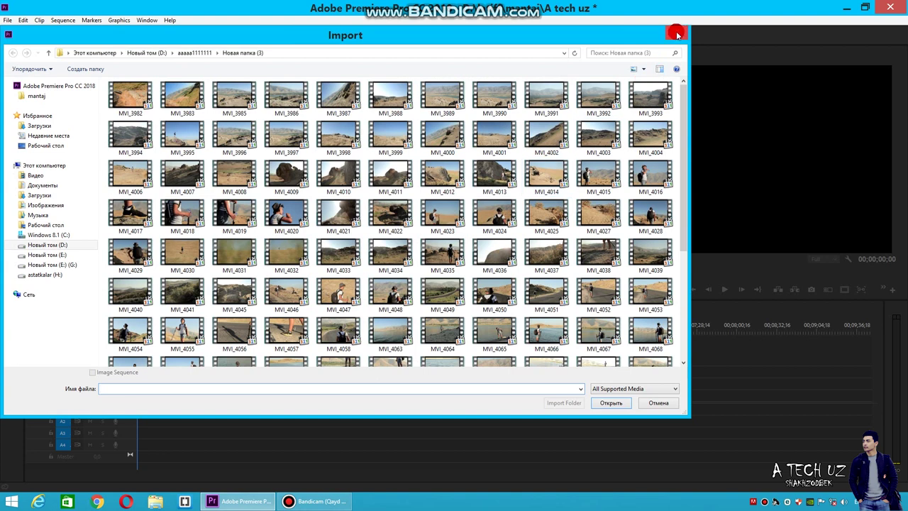
left_click(182, 213)
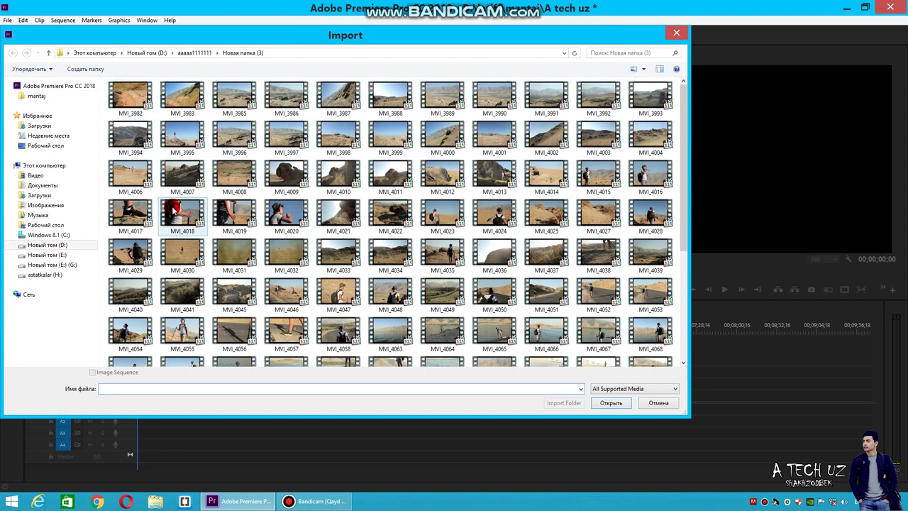
left_click(285, 213, "ctrl")
left_click(132, 213, "ctrl")
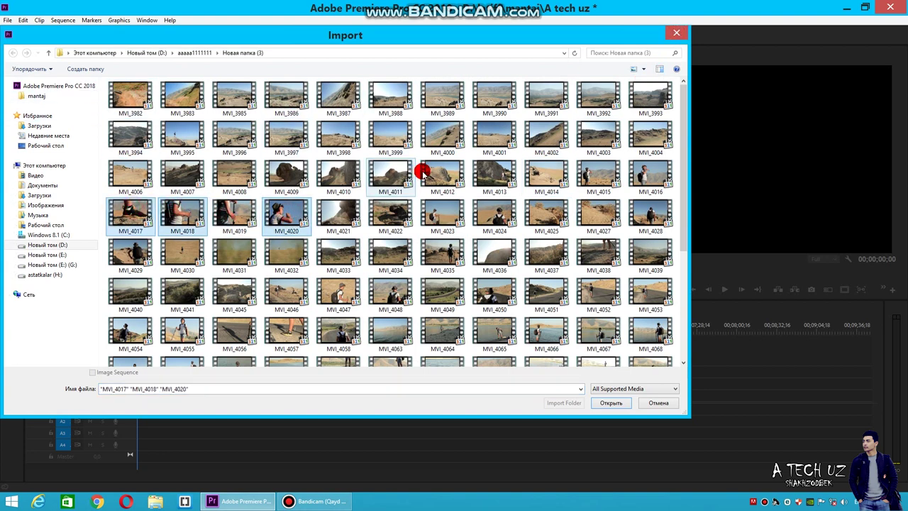
left_click(493, 178, "ctrl")
left_click(598, 173, "ctrl")
left_click(649, 174, "ctrl")
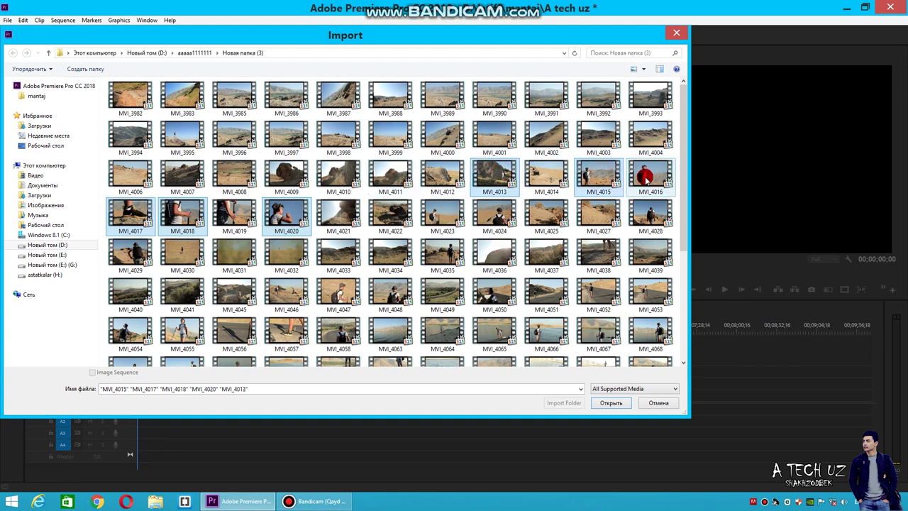
left_click(613, 403)
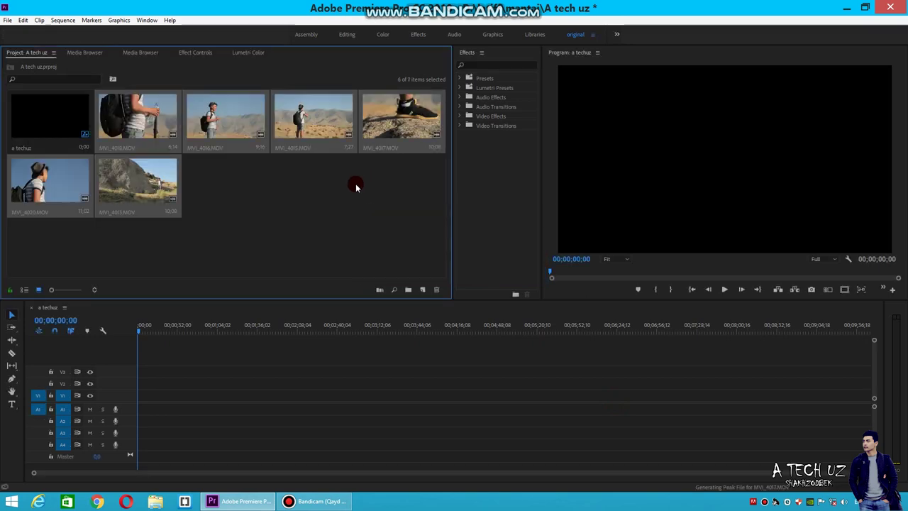
Place MVI_4018 at the start of the a techuz timeline.
left_click(356, 183)
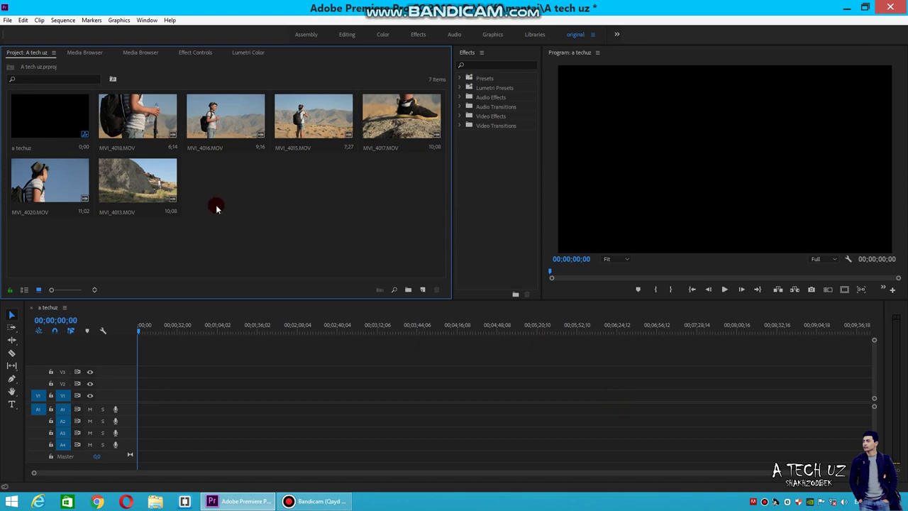
left_click(129, 117)
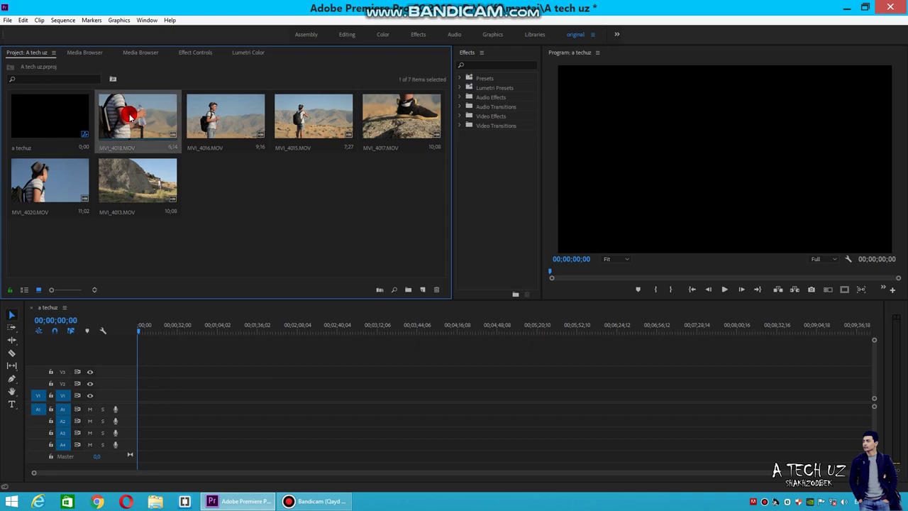
mouse_move(131, 114)
left_mouse_down()
mouse_move(170, 396)
mouse_move(138, 397)
left_mouse_up()
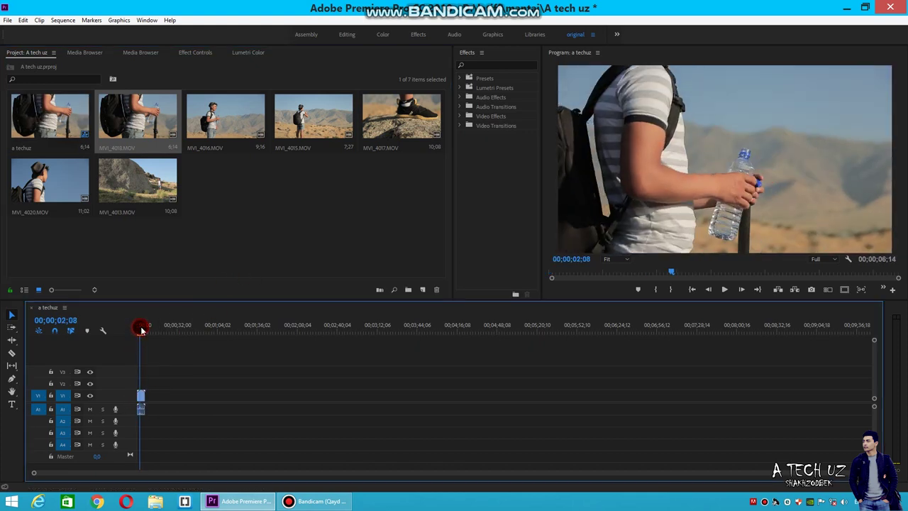
Add MVI_4013, MVI_4016 and MVI_4015 end to end after MVI_4018.
left_click(241, 178)
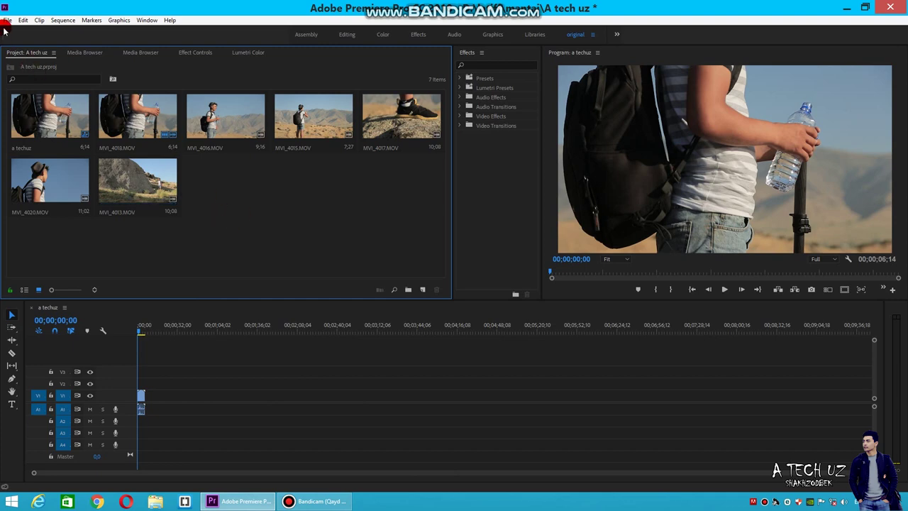
scroll(591, 458, "up", 10)
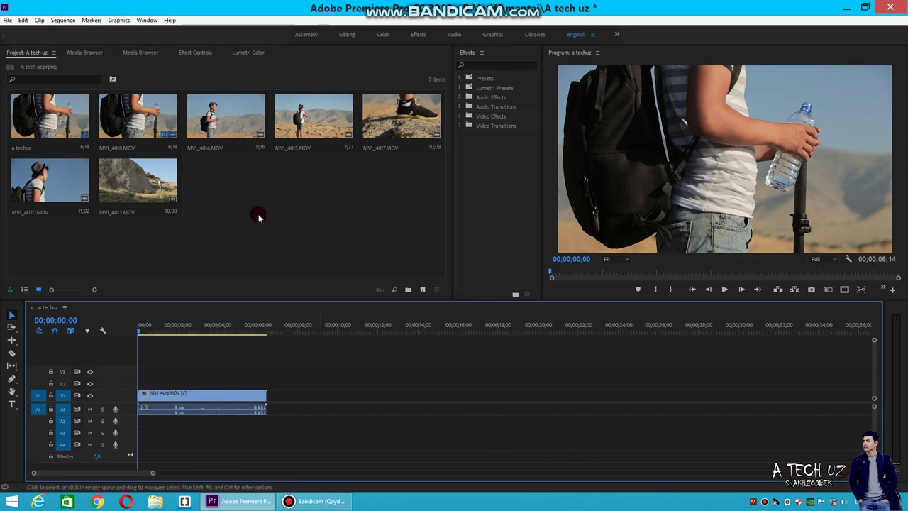
left_click_drag(142, 203, 226, 394)
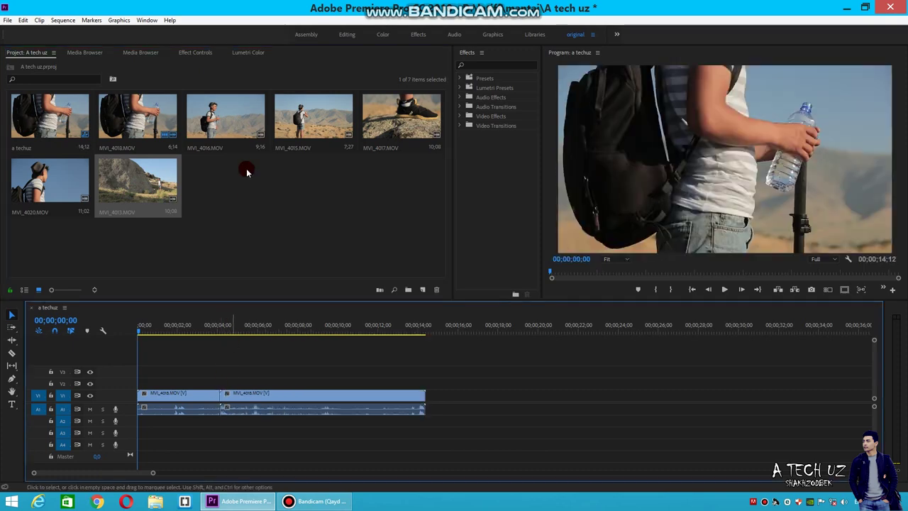
left_click_drag(225, 117, 320, 393)
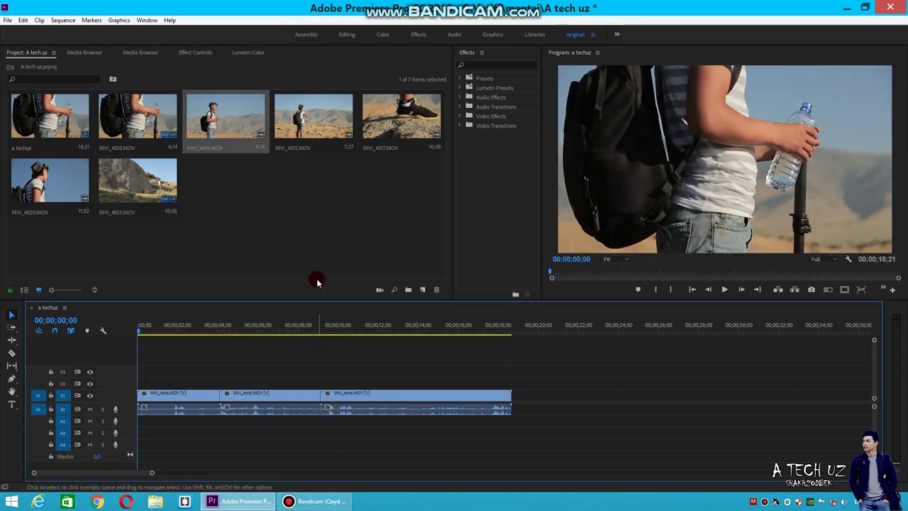
left_click_drag(307, 127, 385, 392)
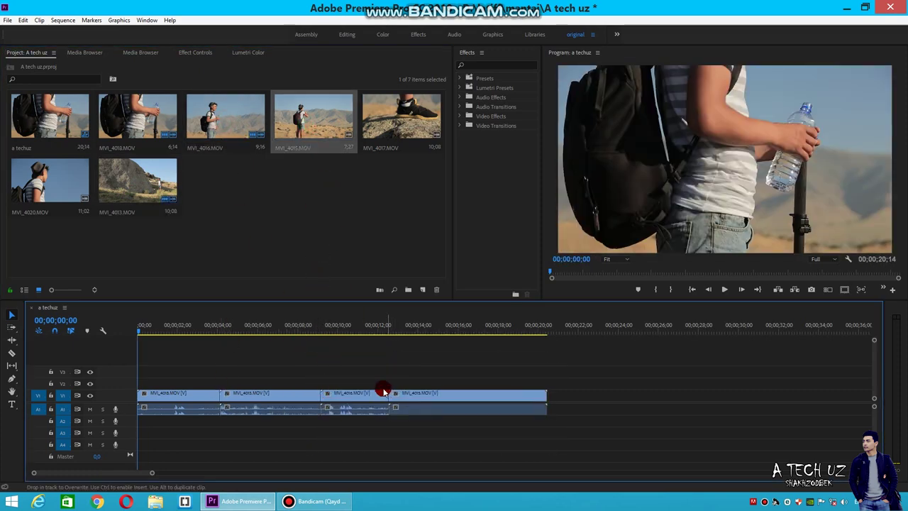
left_click_drag(163, 324, 186, 324)
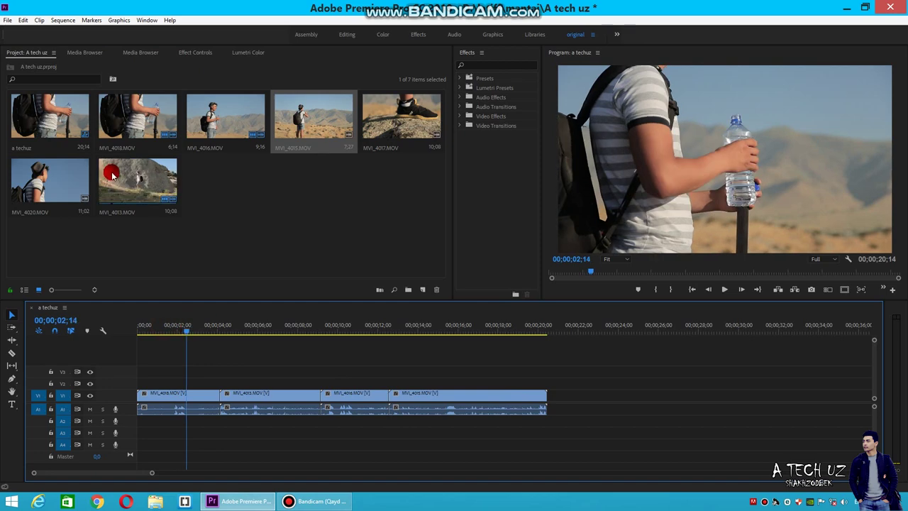
left_click(263, 243)
left_click(6, 20)
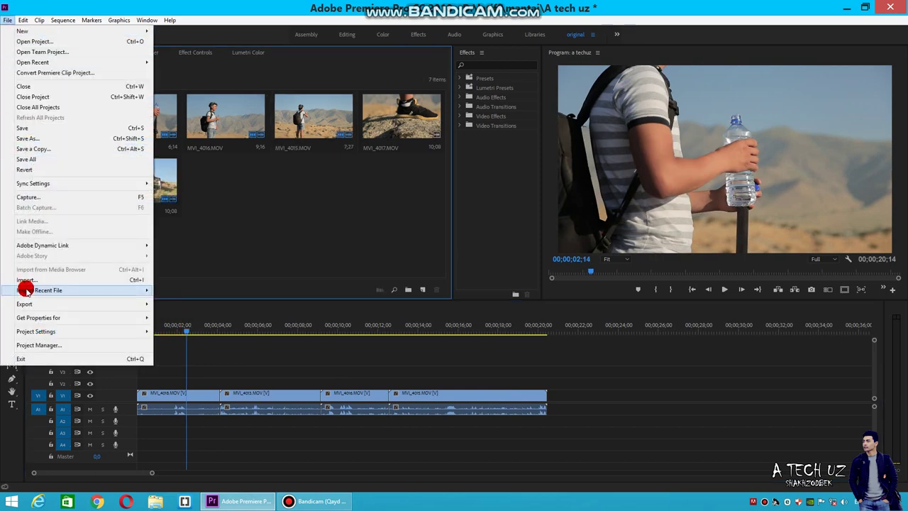
Set the media export to H.264 with the YouTube 1080p HD preset, then open Save As.
mouse_move(55, 303)
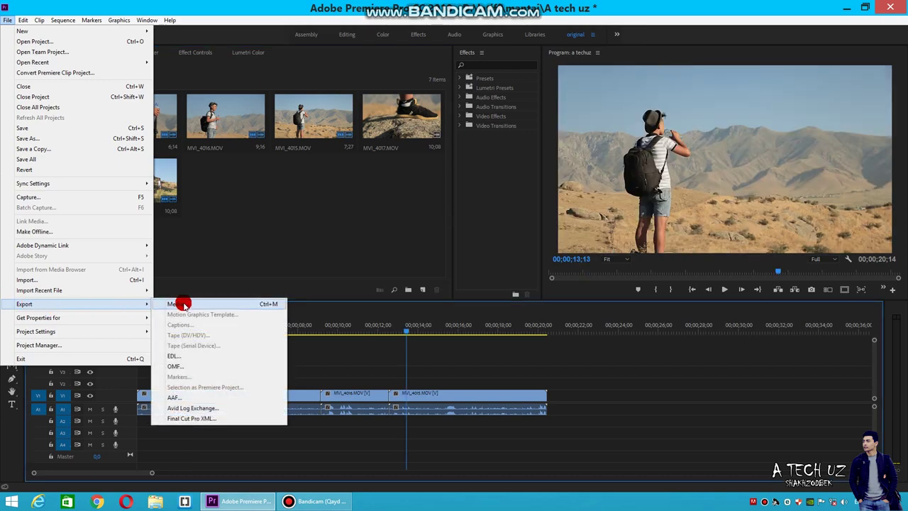
left_click(351, 365)
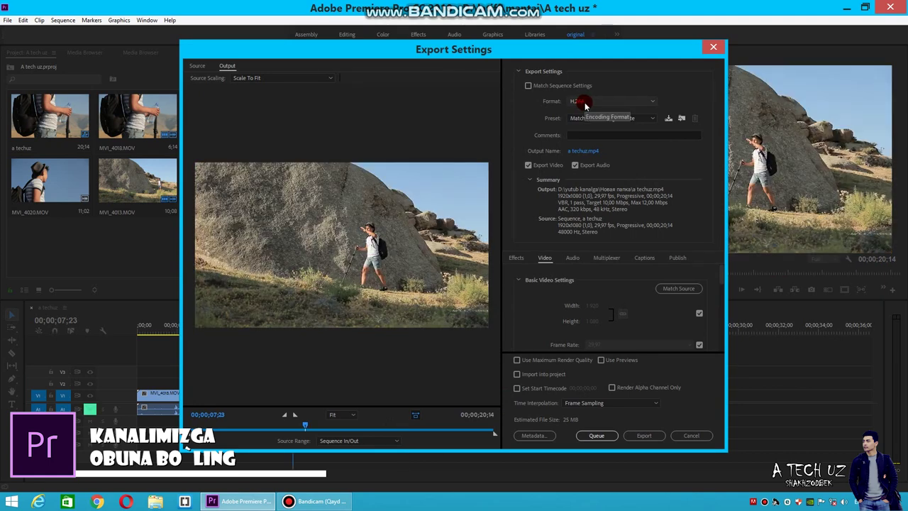
left_click(585, 103)
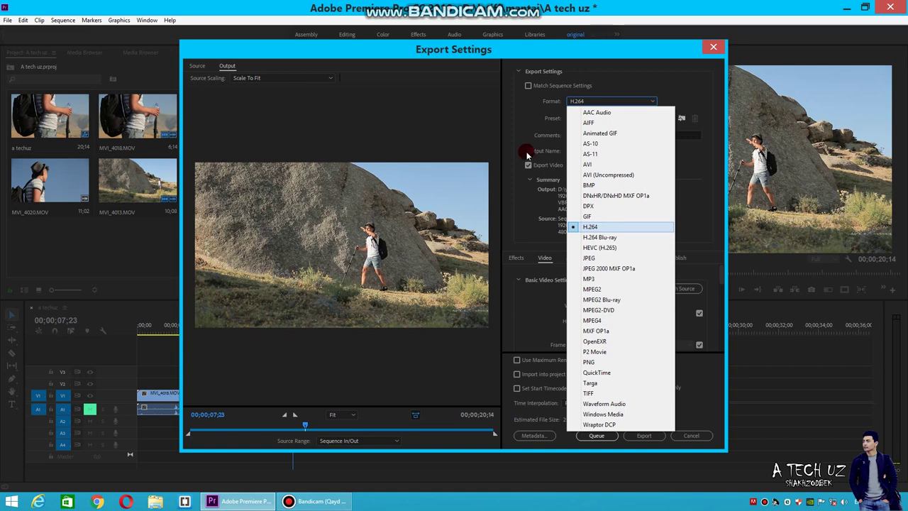
left_click(521, 124)
left_click(578, 119)
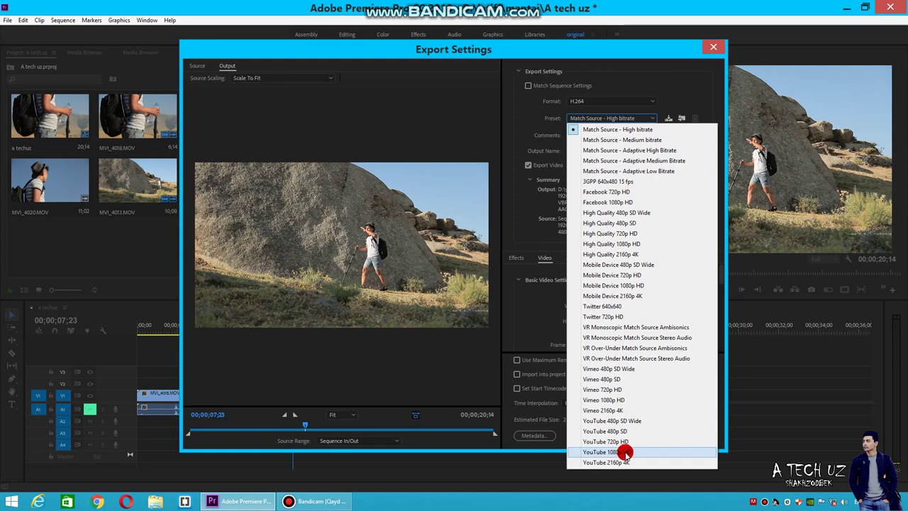
left_click(626, 452)
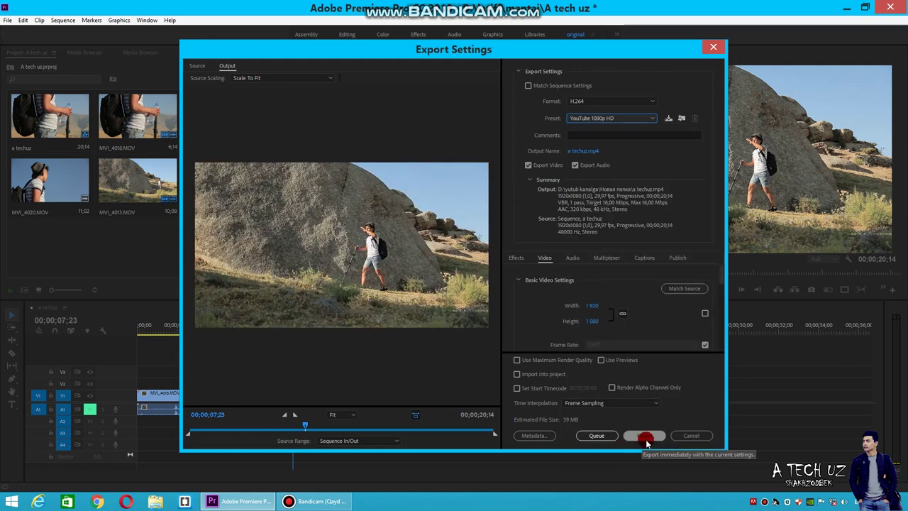
left_click(646, 441)
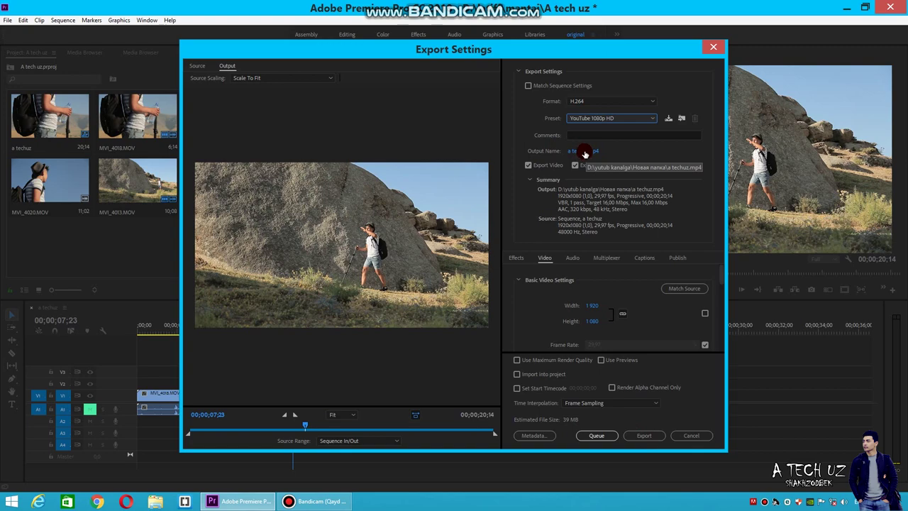
left_click(584, 152)
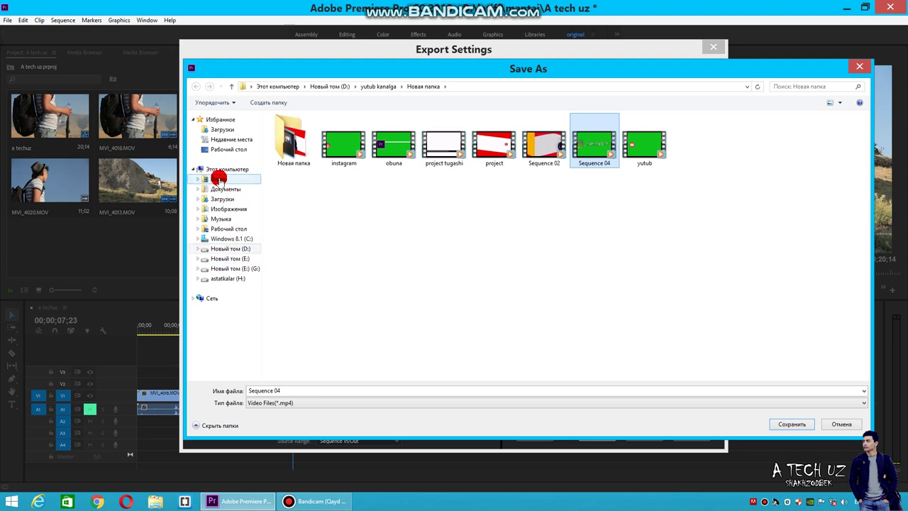
Browse the Save As folders and decline replacing the existing Sequence 04.mp4.
left_click(219, 189)
left_click(220, 199)
left_click(791, 418)
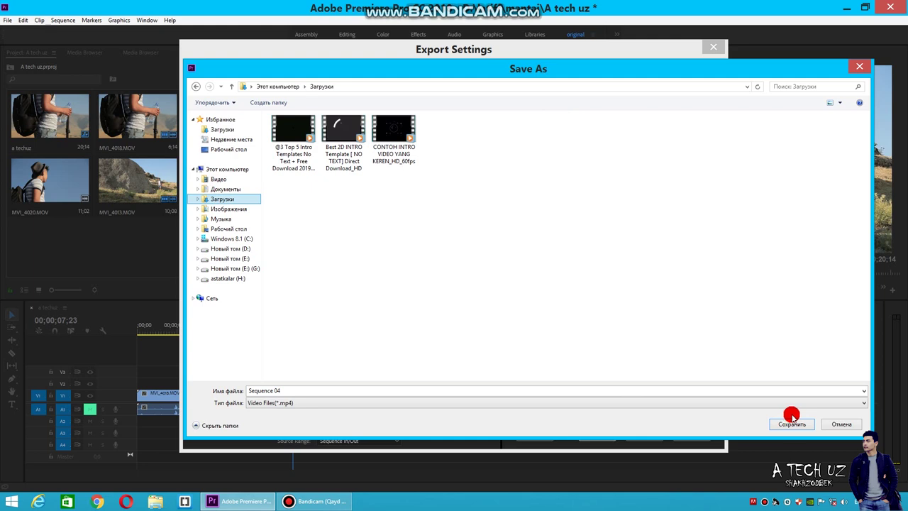
left_click(216, 219)
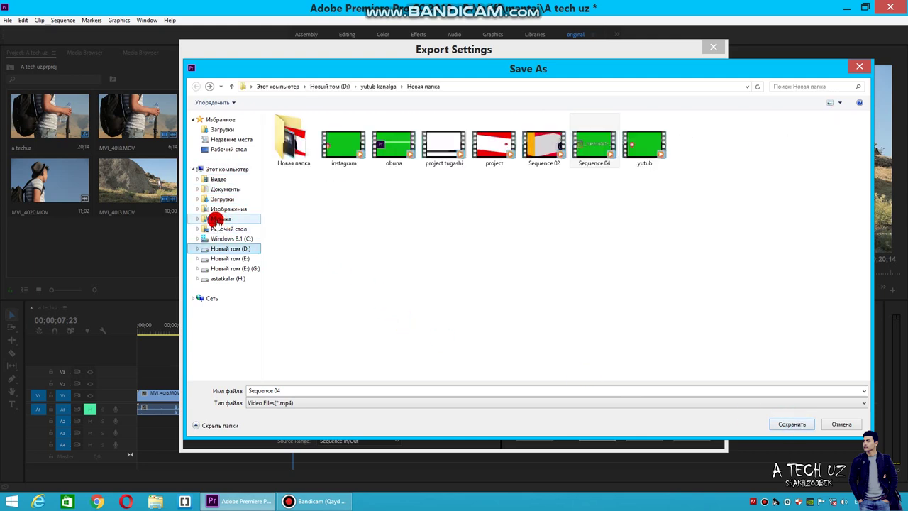
left_click(794, 424)
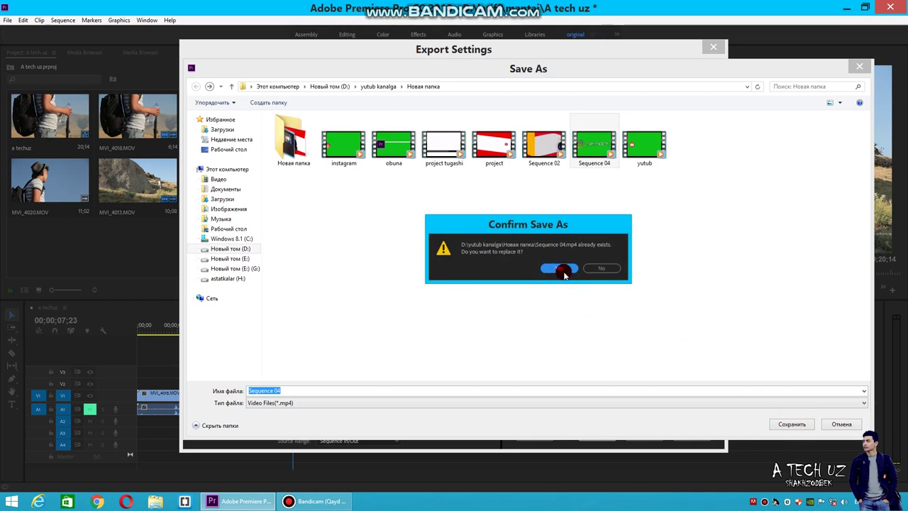
left_click(603, 270)
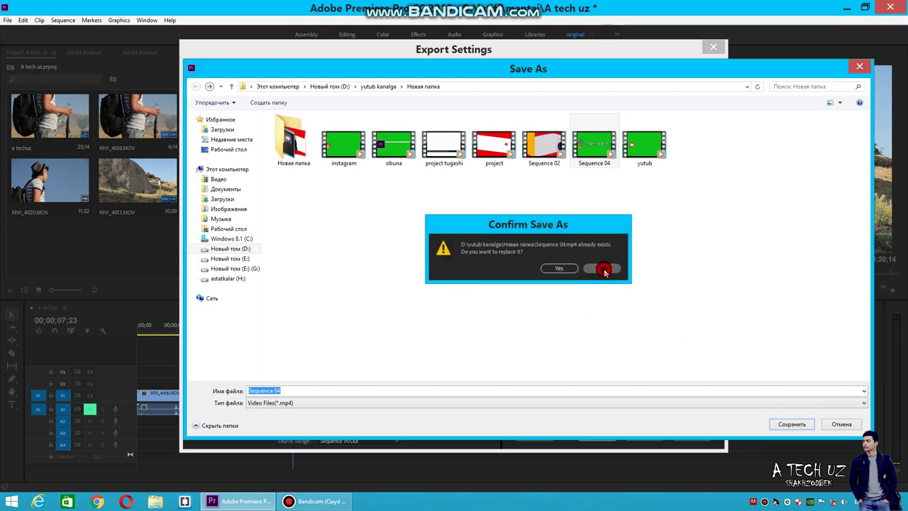
Cancel Save As and close Export Settings without exporting.
left_click(840, 424)
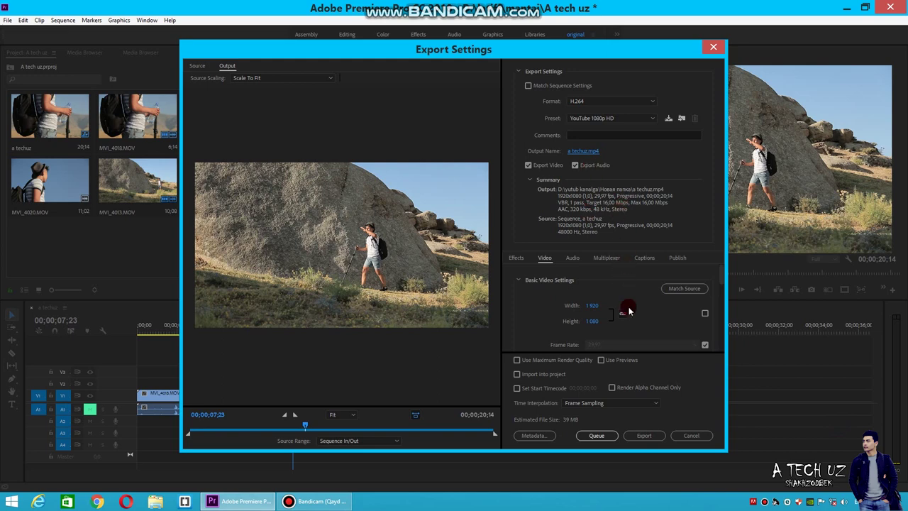
left_click(652, 436)
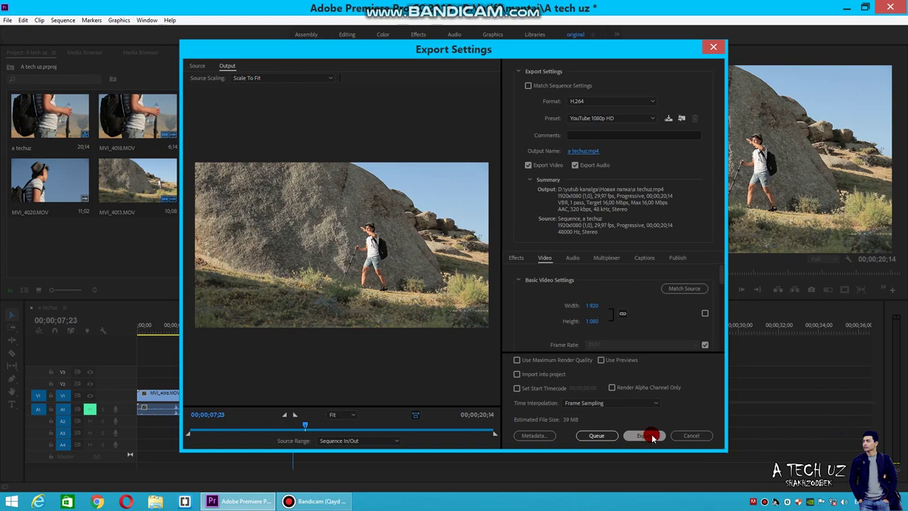
left_click(710, 51)
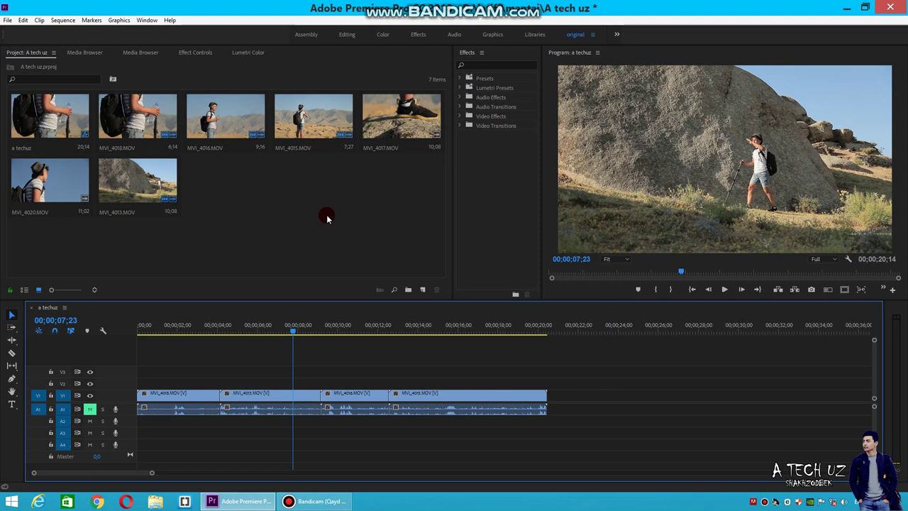
Import The Mountain.m4a and drag it from the bin down to the timeline's audio tracks.
left_click(186, 328)
left_click_drag(188, 332, 139, 328)
left_click(259, 217)
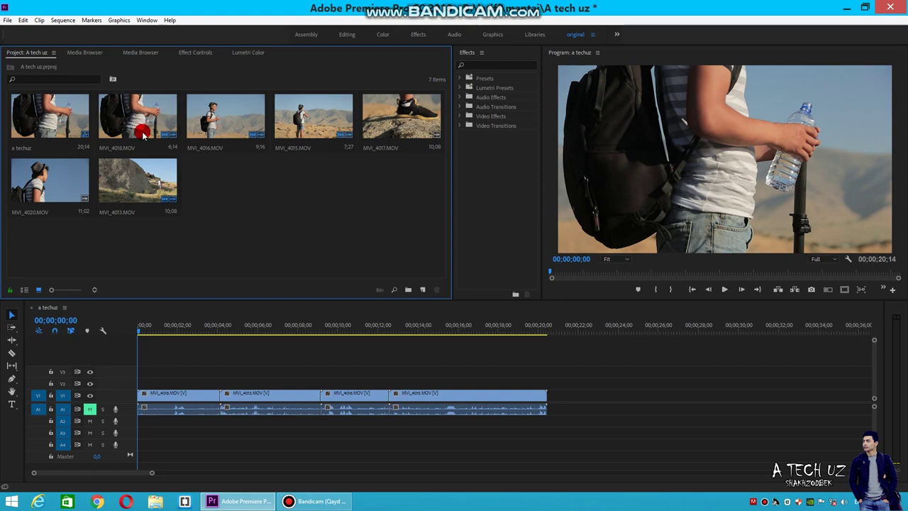
double_click(205, 199)
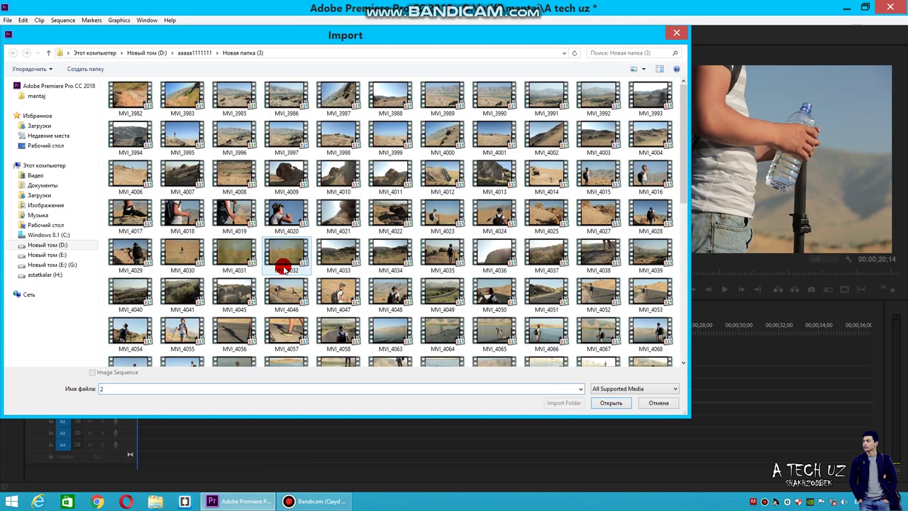
left_click_drag(685, 157, 685, 308)
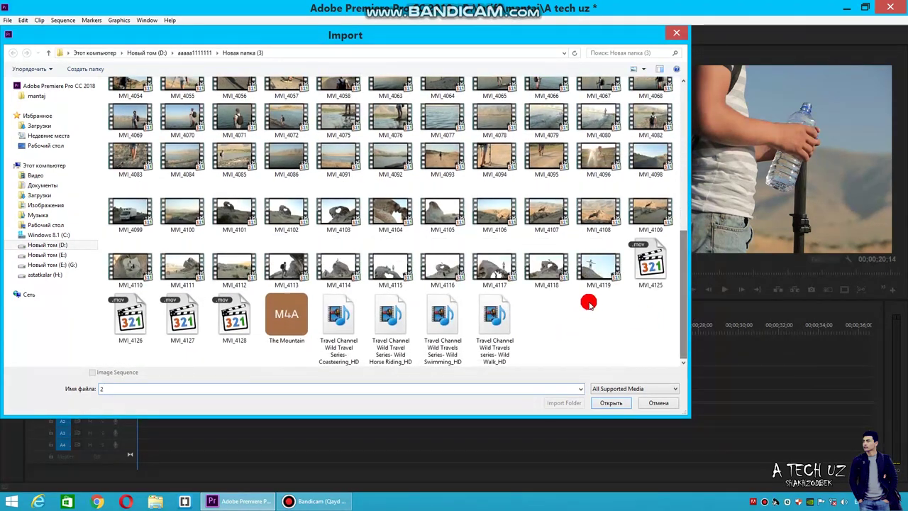
left_click(291, 314)
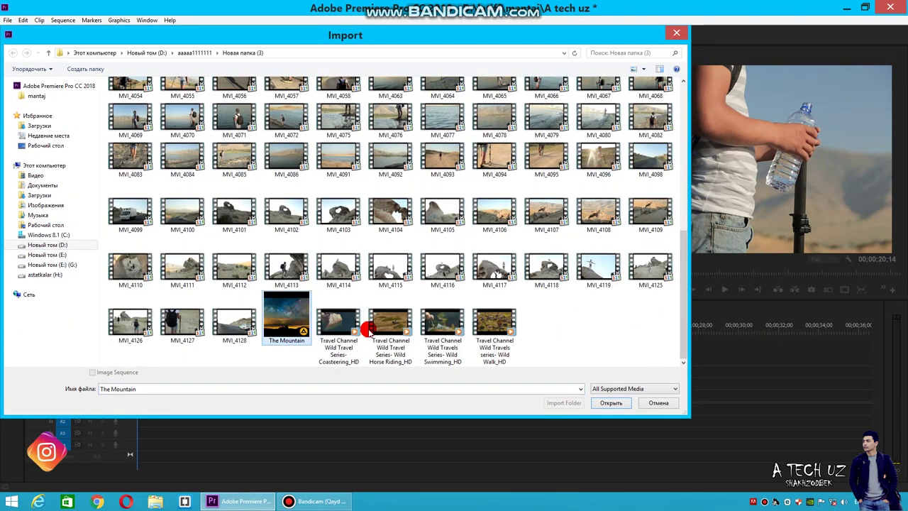
left_click(610, 402)
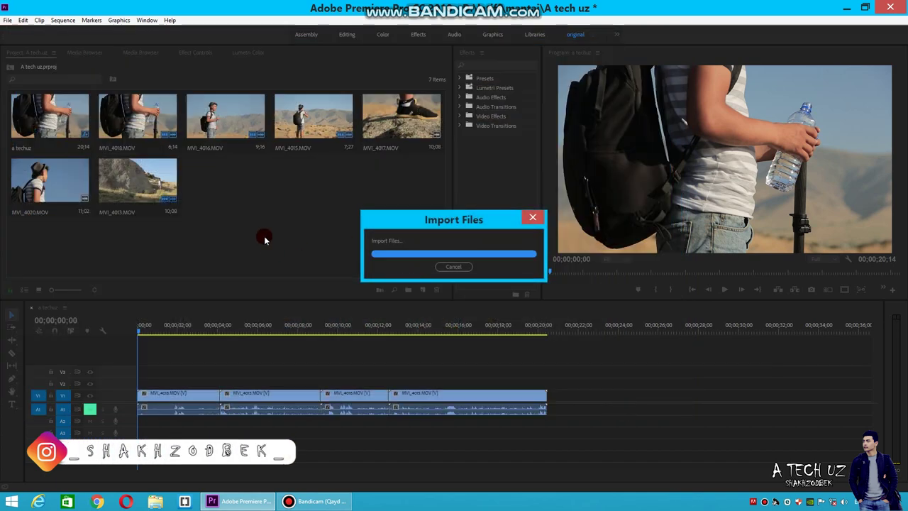
left_click_drag(209, 190, 154, 420)
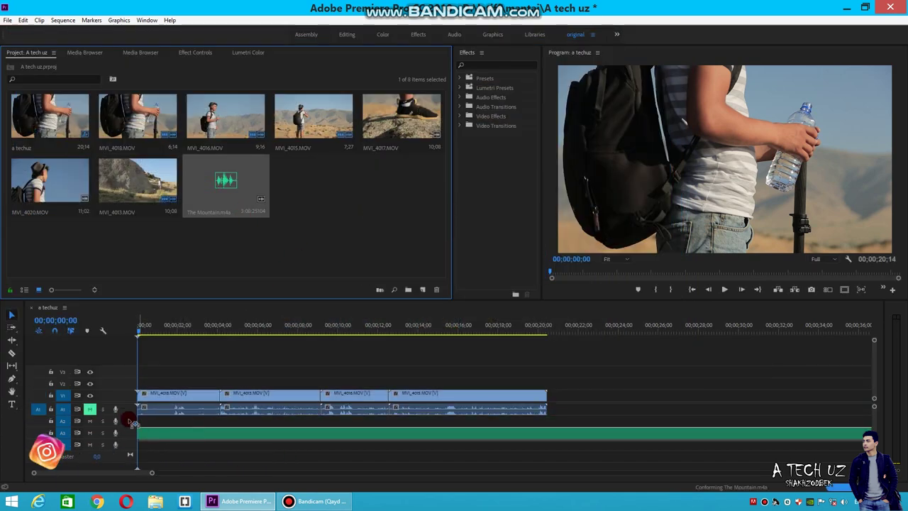
Lay The Mountain music on A1 beneath the hiking clips.
left_click_drag(154, 419, 142, 410)
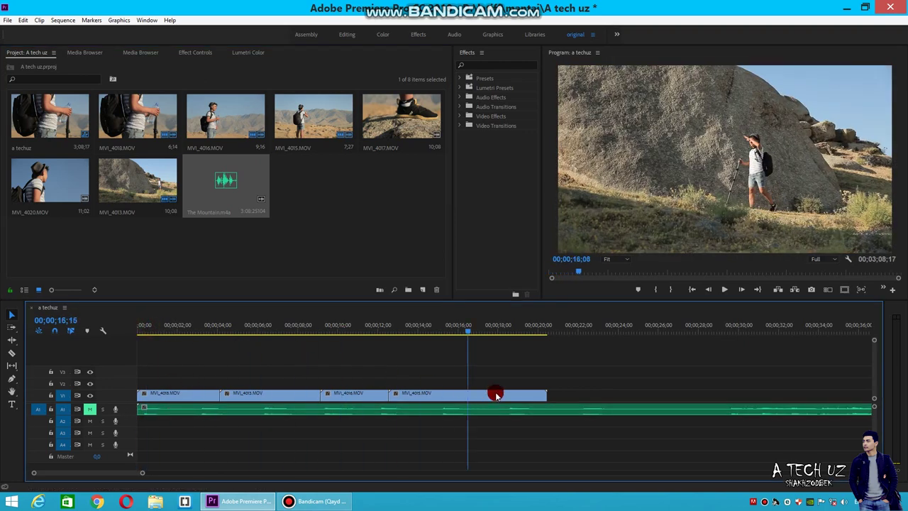
left_click_drag(165, 334, 321, 401)
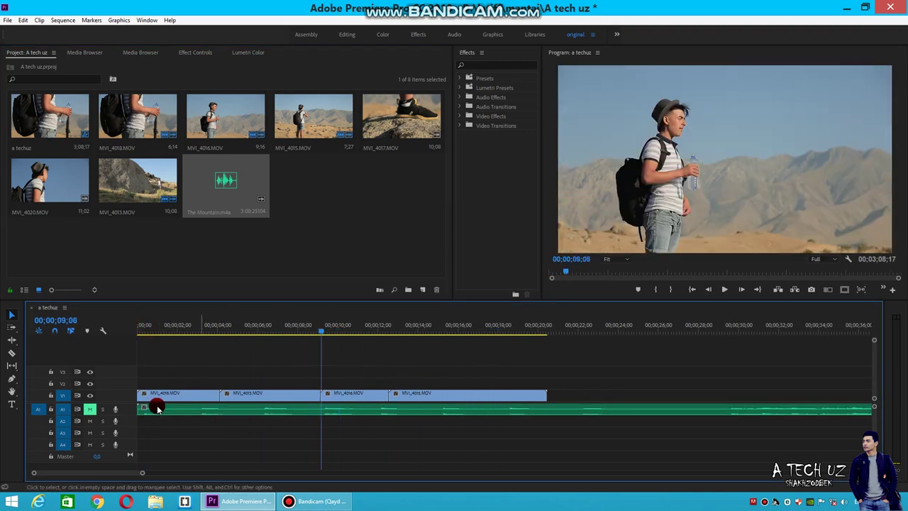
left_click(199, 325)
Play back the sequence with the music from near the start, then stop.
left_click(724, 290)
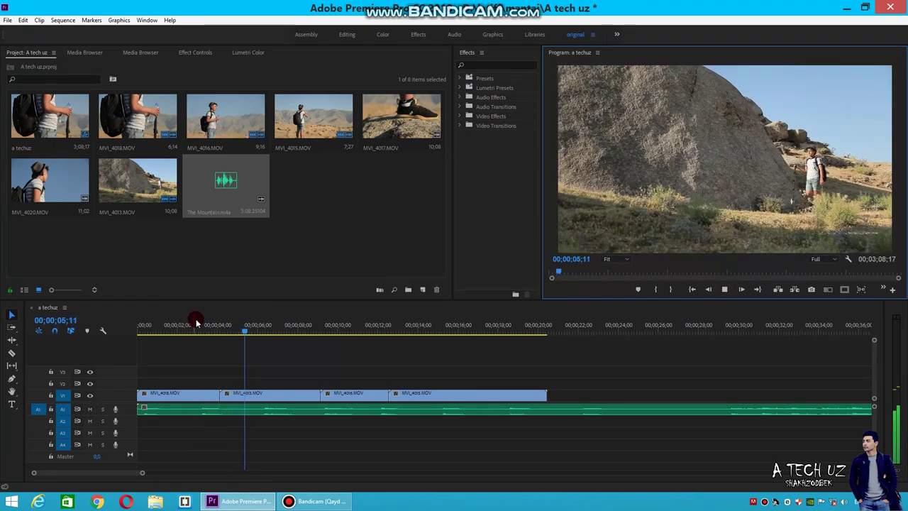
left_click(727, 290)
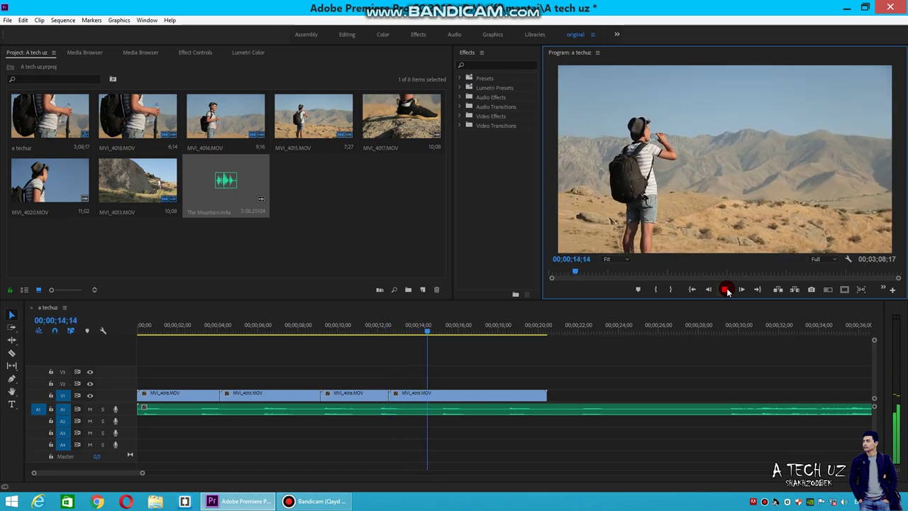
left_click(724, 289)
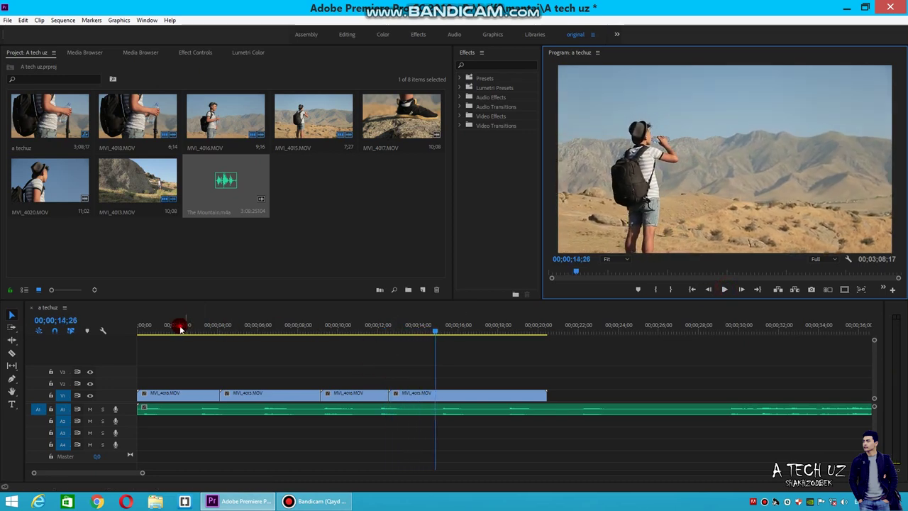
left_click_drag(181, 329, 223, 329)
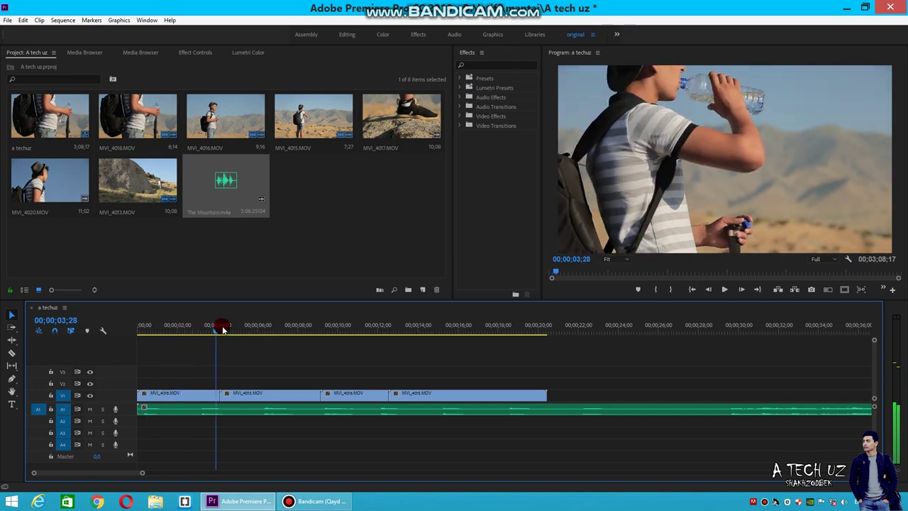
Move MVI_4013 to the start of V1 and shorten it, lifting the other clips upward.
left_click_drag(222, 329, 257, 332)
mouse_move(270, 394)
left_mouse_down()
mouse_move(171, 382)
mouse_move(309, 369)
left_mouse_up()
left_click_drag(202, 383, 202, 394)
left_click_drag(168, 328, 154, 339)
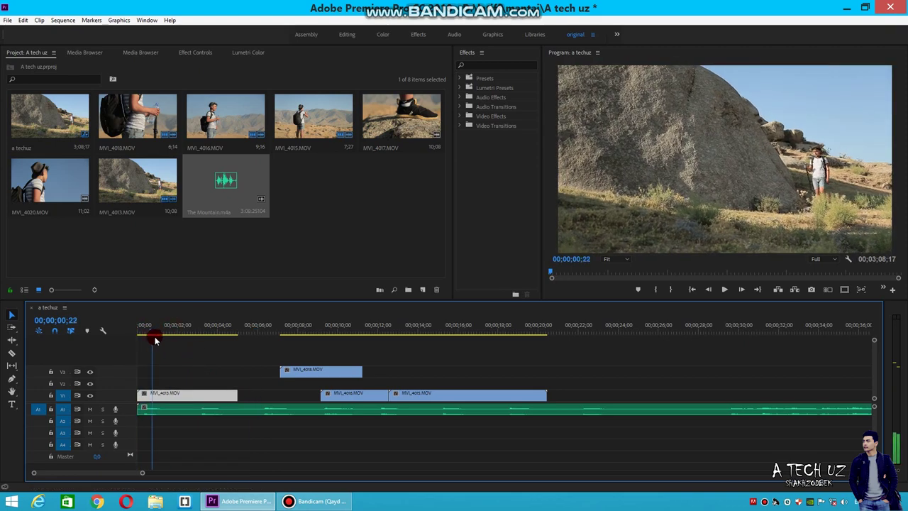
left_click_drag(156, 395, 158, 396)
left_click(149, 335)
left_click_drag(144, 330, 190, 342)
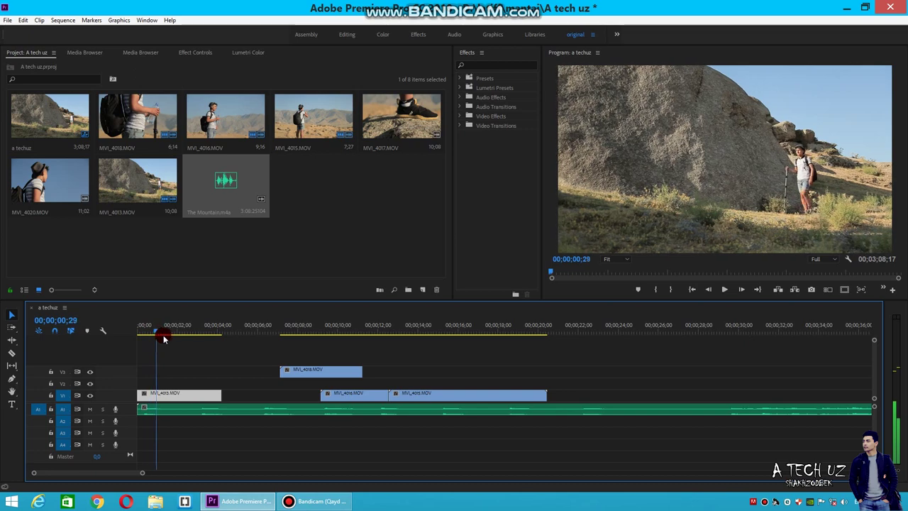
Put MVI_4018 on V1 after MVI_4013 and MVI_4016 on V2, then preview the section.
left_click_drag(298, 369, 208, 395)
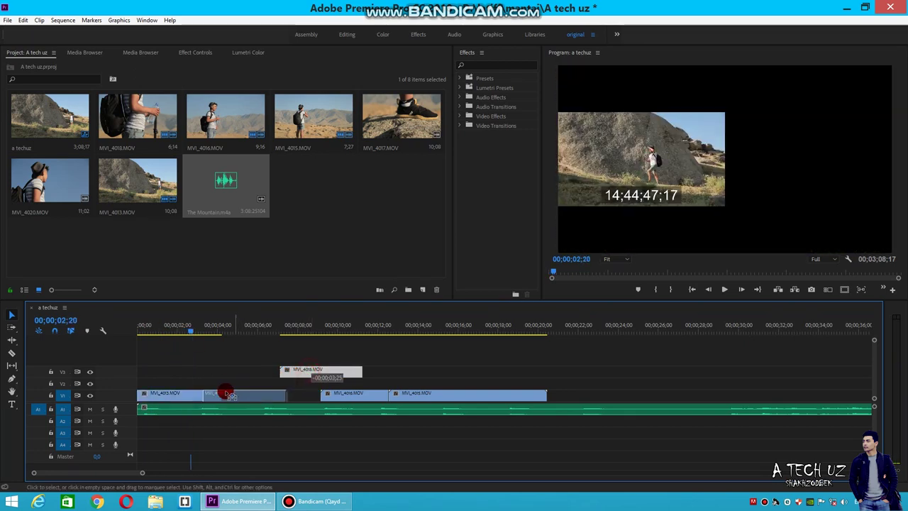
left_click(192, 331)
left_click_drag(364, 393, 234, 382)
left_click(190, 331)
left_click_drag(198, 330, 210, 328)
left_click_drag(203, 381, 277, 383)
left_click(190, 330)
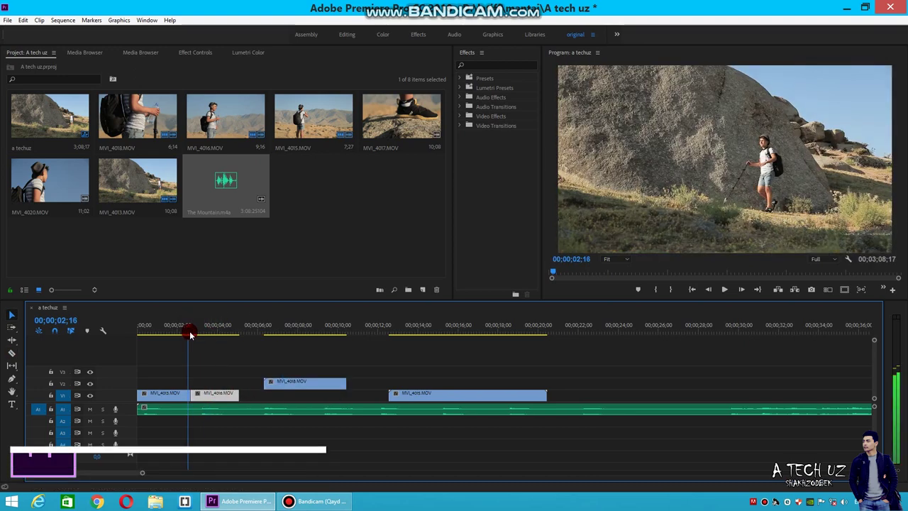
left_click(723, 289)
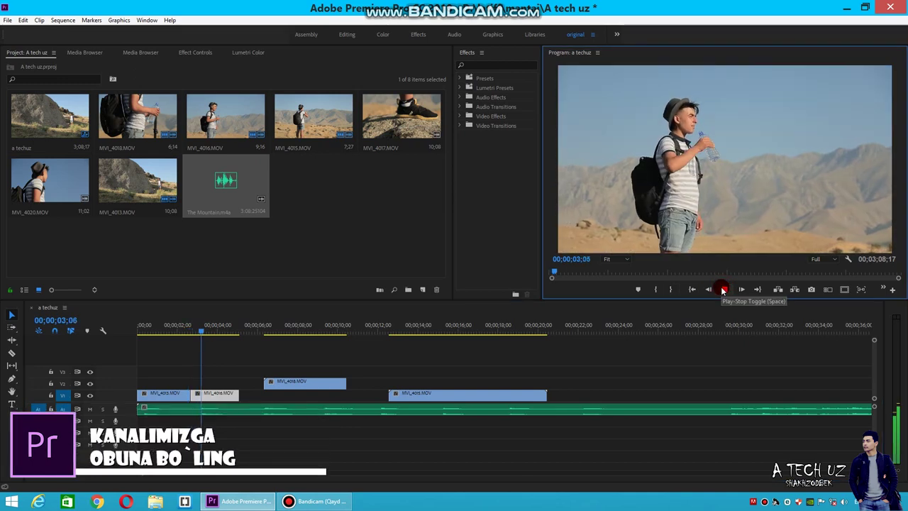
left_click(724, 290)
Move MVI_4016 down onto V1 after MVI_4013 and MVI_4015 up onto V2.
left_click_drag(298, 384, 294, 395)
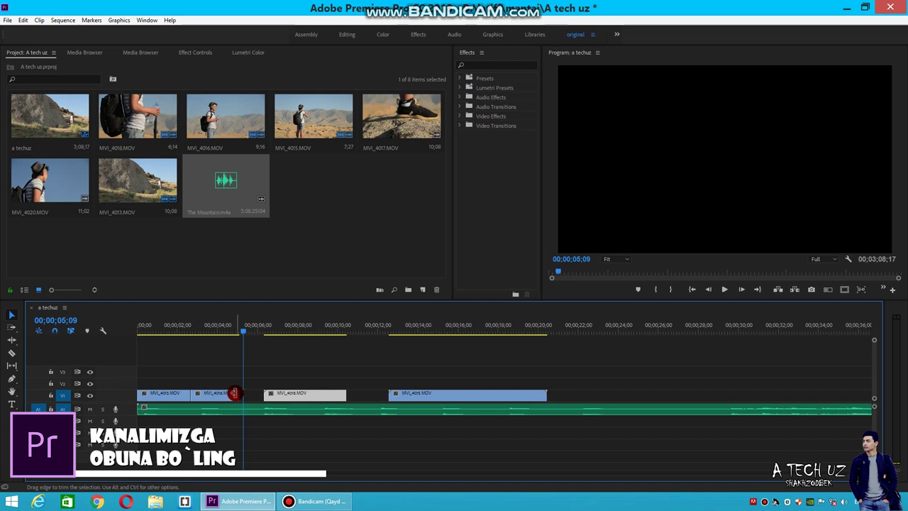
mouse_move(249, 330)
left_mouse_down()
mouse_move(262, 332)
mouse_move(198, 335)
mouse_move(286, 334)
left_mouse_up()
left_click_drag(419, 393, 289, 385)
left_click_drag(286, 333, 264, 334)
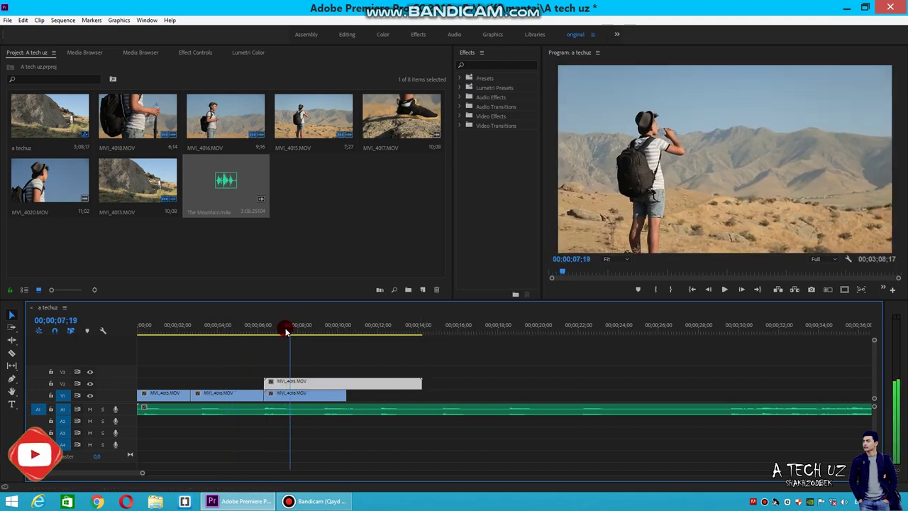
left_click_drag(263, 333, 294, 333)
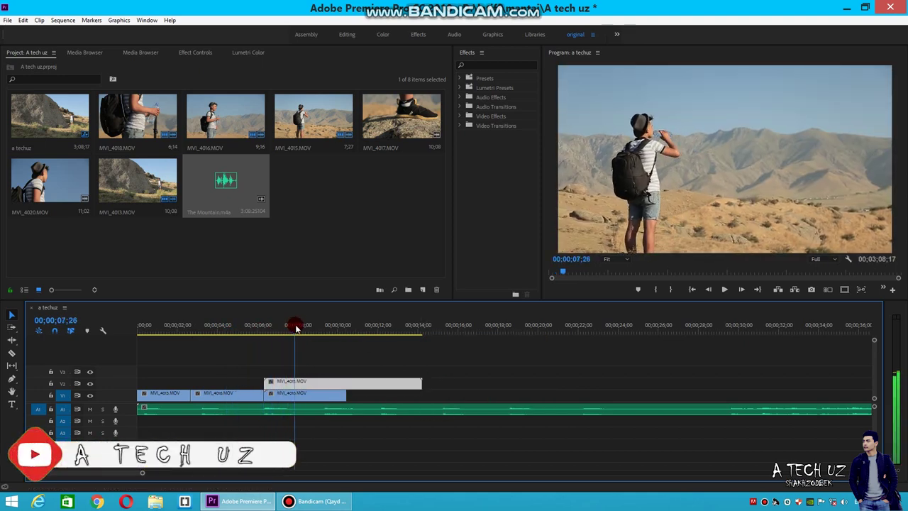
Slide the V2 clip about 2 seconds earlier and play back the rearranged sequence.
key("c")
left_click_drag(237, 327, 204, 328)
key("v")
left_click_drag(290, 382, 238, 384)
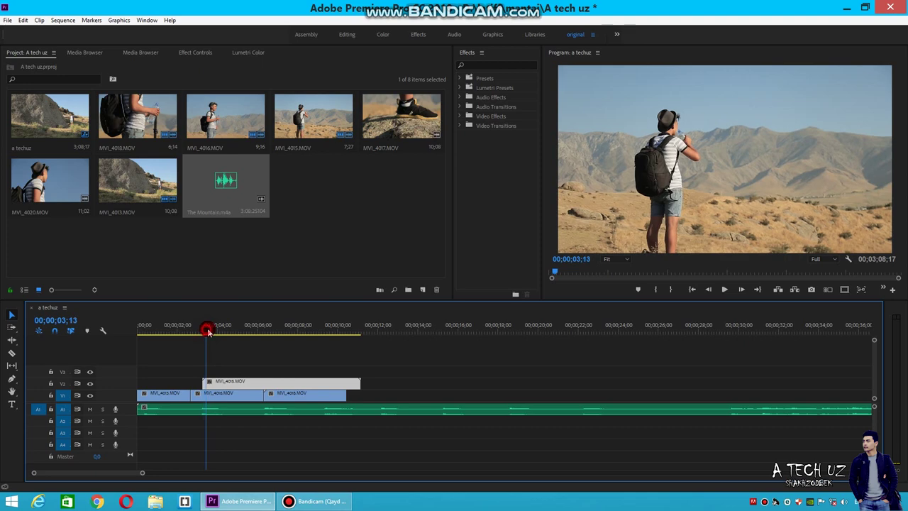
left_click_drag(211, 336, 197, 331)
left_click(724, 289)
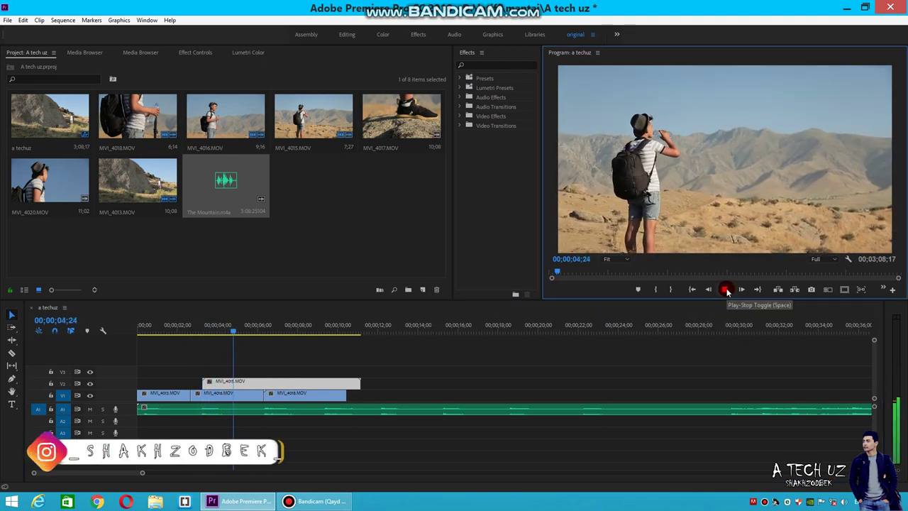
left_click(726, 290)
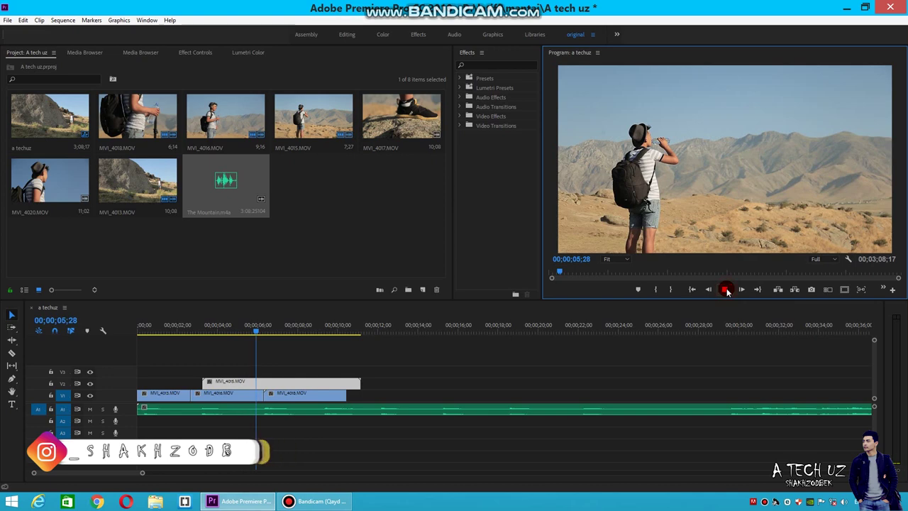
Place MVI_4017 on V2 after MVI_4015, mute A2, and trim it about 3 seconds shorter.
left_click_drag(379, 282, 263, 381)
left_click_drag(269, 326, 330, 333)
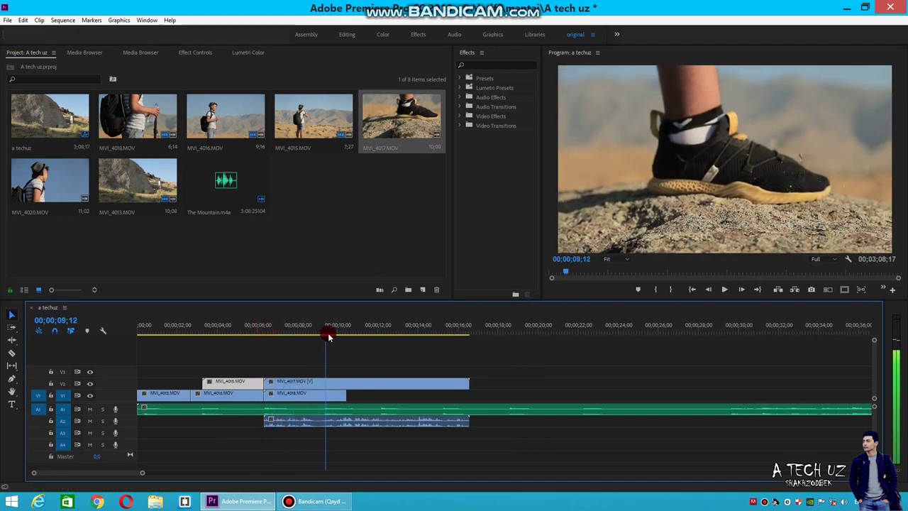
left_click(90, 420)
left_click_drag(328, 383, 276, 383)
Play back the MVI_4017 section from about 6;18, then clear the project bin selection.
left_click(269, 326)
left_click(724, 289)
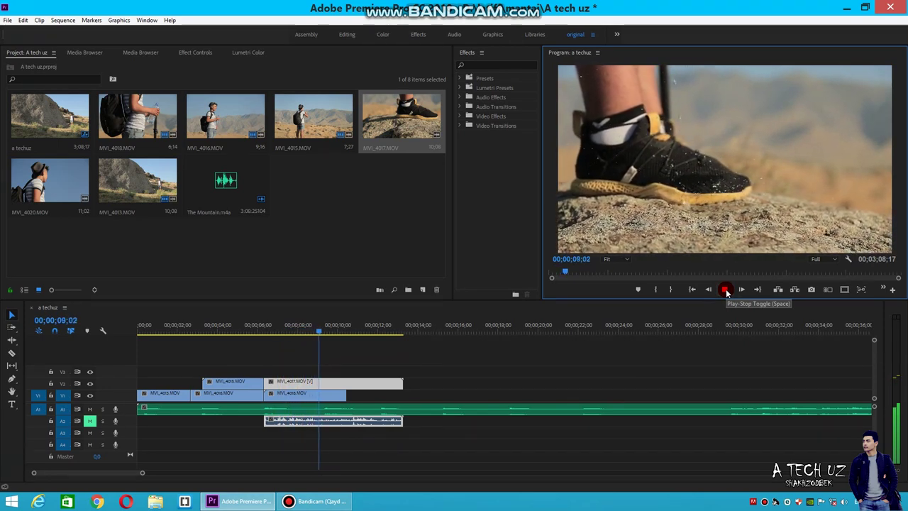
left_click(724, 289)
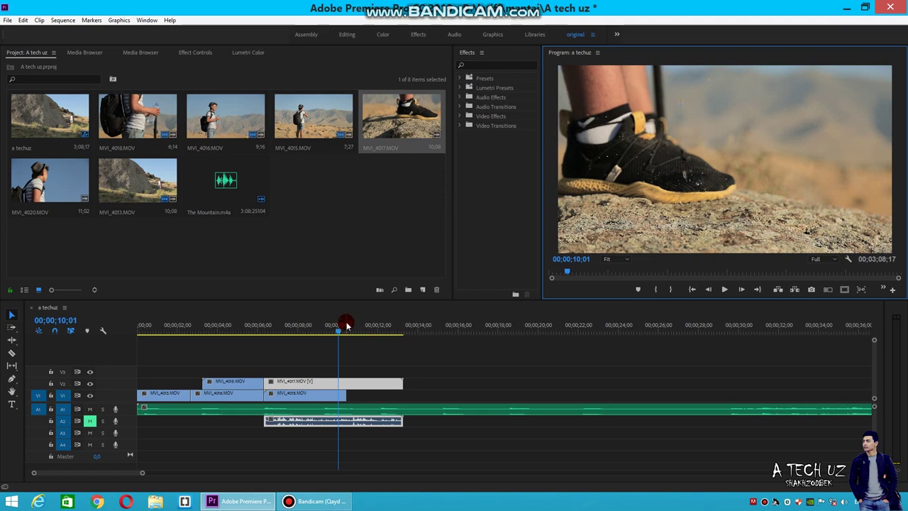
left_click(337, 209)
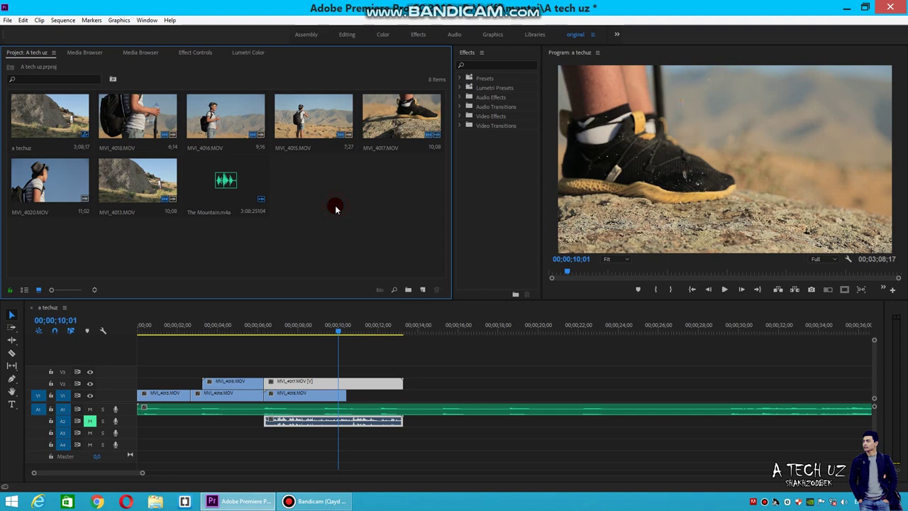